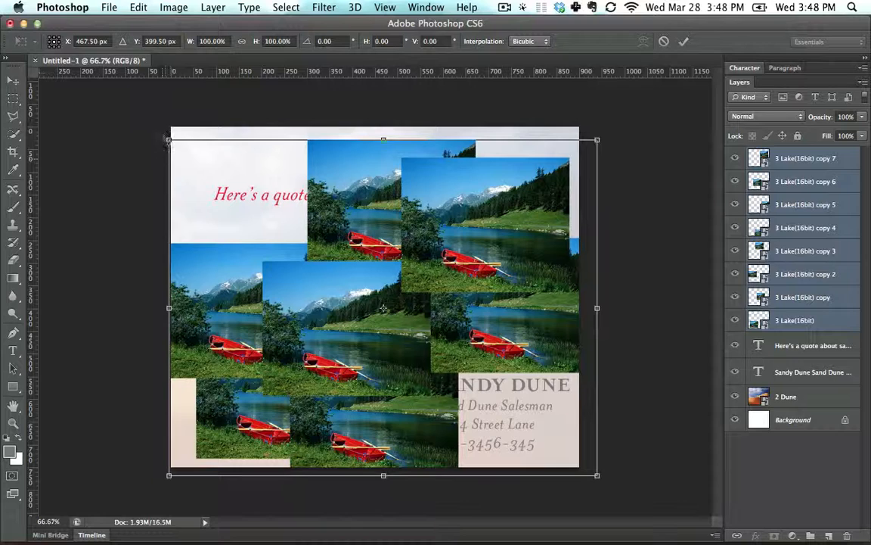
Step: Scale the eight selected lake photos proportionally to about 66% and reposition them near the middle of the canvas
{"action": "key", "text": "shift"}
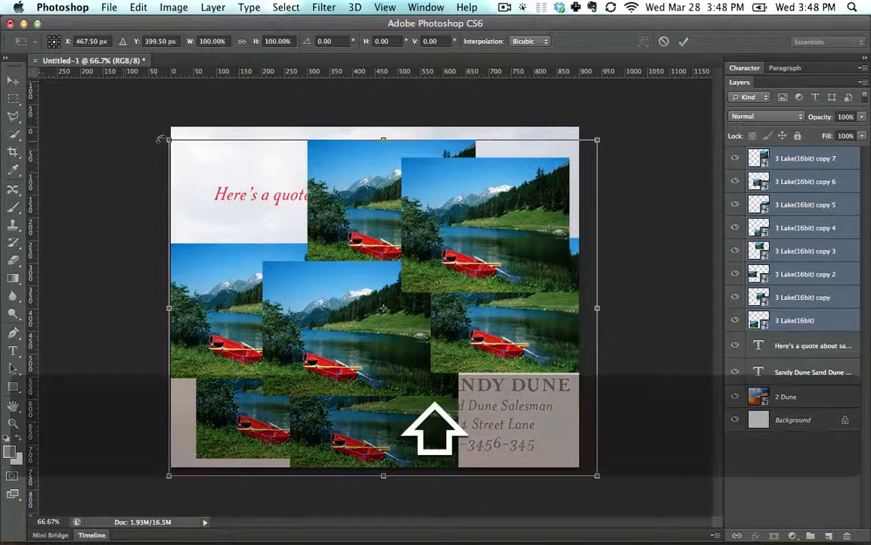
{"action": "left_click_drag", "start_coordinate": [168, 140], "coordinate": [316, 257]}
{"action": "left_click_drag", "start_coordinate": [461, 277], "coordinate": [359, 217]}
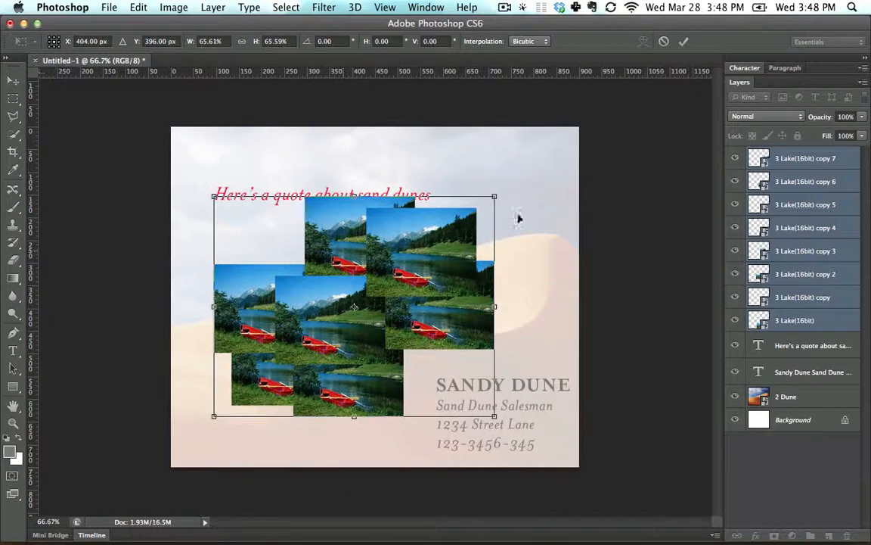
Step: Try distorting the lake photos by pulling their upper-right corner inward, and undo the distortion
{"action": "key", "text": "super"}
{"action": "left_click_drag", "start_coordinate": [498, 201], "coordinate": [423, 275]}
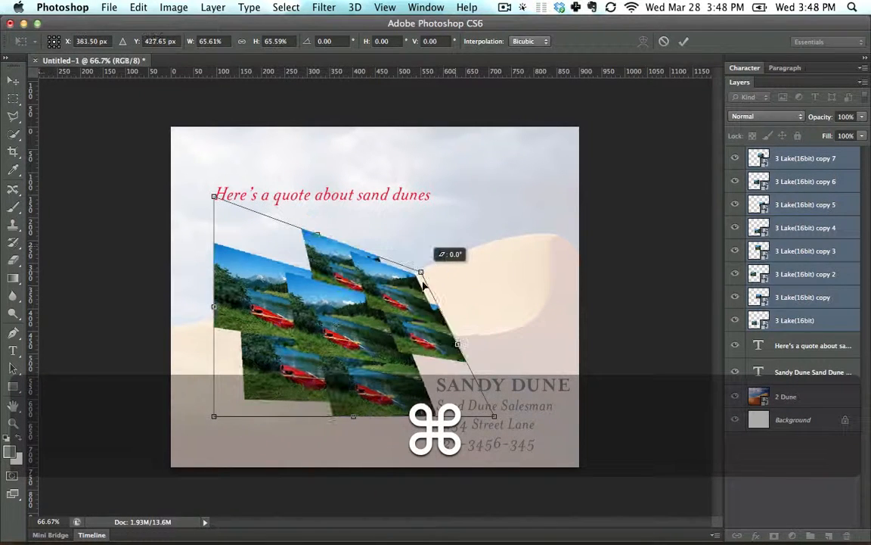
{"action": "key", "text": "super+z"}
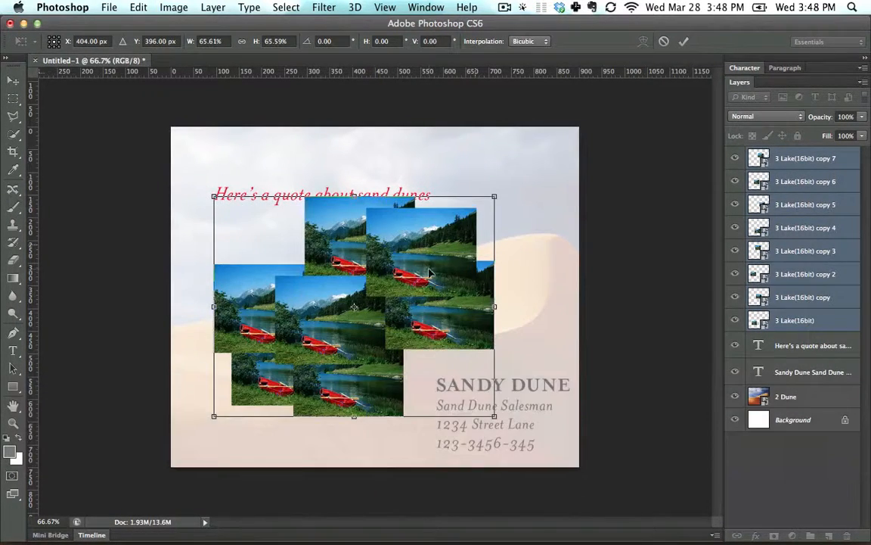
Step: Apply the transform, shift the group of lake photos slightly up and left, and release the group selection
{"action": "key", "text": "Return"}
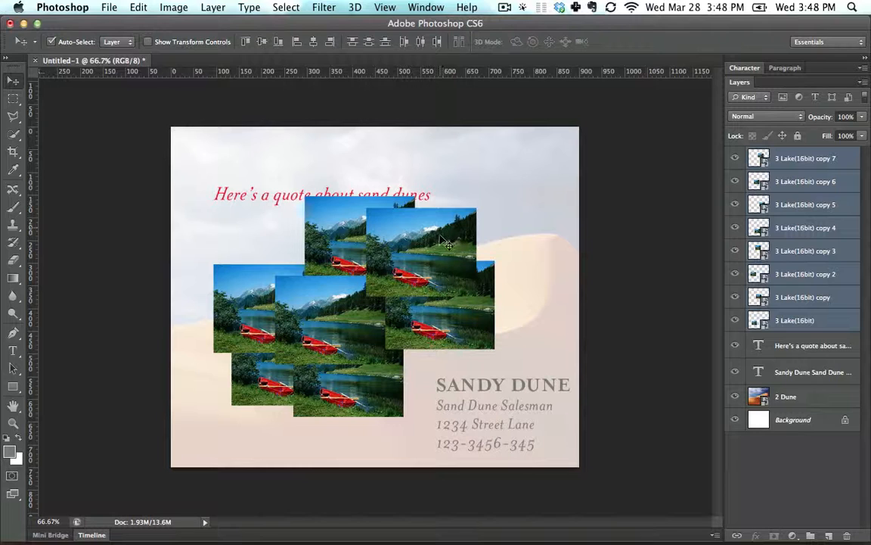
{"action": "mouse_move", "coordinate": [446, 242]}
{"action": "left_mouse_down"}
{"action": "mouse_move", "coordinate": [466, 214]}
{"action": "mouse_move", "coordinate": [440, 240]}
{"action": "left_mouse_up"}
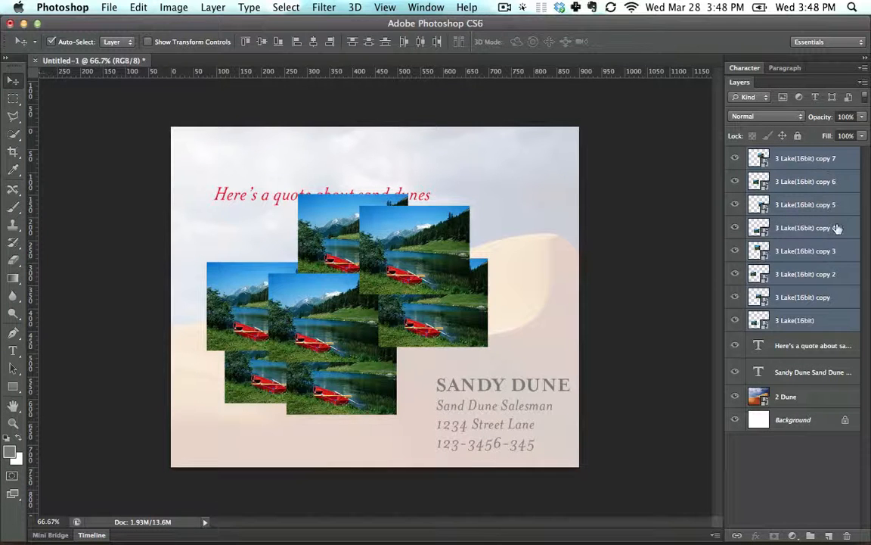
{"action": "left_click", "coordinate": [515, 171]}
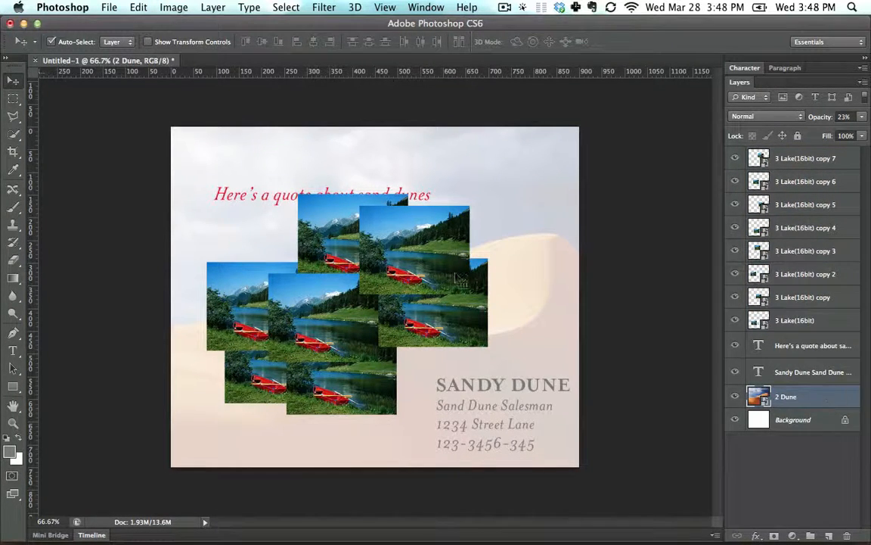
Step: Spread the eight overlapping lake photos into a rough three-by-three grid, leaving the lower-right spot over the contact text empty
{"action": "left_click_drag", "start_coordinate": [429, 257], "coordinate": [506, 190]}
{"action": "left_click_drag", "start_coordinate": [369, 237], "coordinate": [397, 188]}
{"action": "left_click_drag", "start_coordinate": [333, 253], "coordinate": [216, 168]}
{"action": "left_click_drag", "start_coordinate": [465, 312], "coordinate": [536, 296]}
{"action": "left_click_drag", "start_coordinate": [310, 295], "coordinate": [365, 272]}
{"action": "left_click_drag", "start_coordinate": [273, 296], "coordinate": [254, 283]}
{"action": "left_click_drag", "start_coordinate": [255, 381], "coordinate": [230, 413]}
{"action": "left_click_drag", "start_coordinate": [331, 407], "coordinate": [364, 428]}
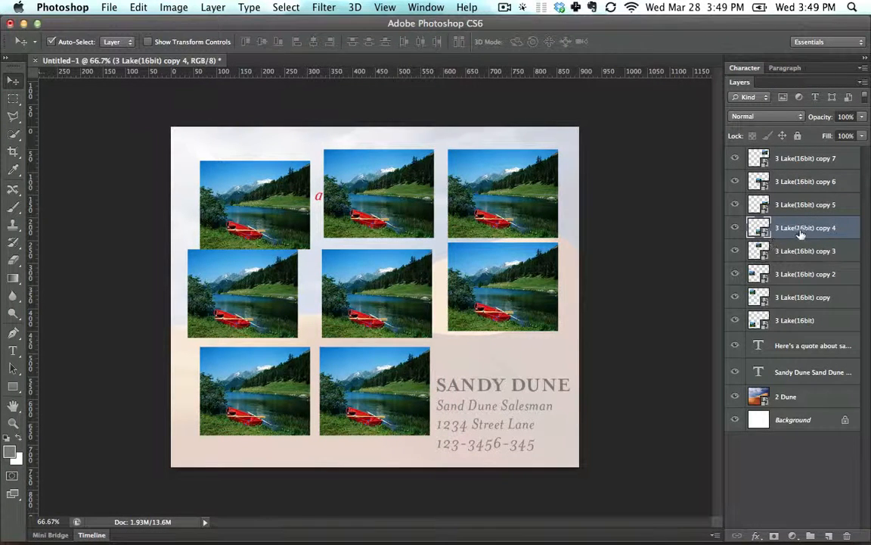
Step: Duplicate the 3 Lake(16bit) copy 4 layer into the grid's lower-right spot and raise the upper-left photo slightly
{"action": "left_click_drag", "start_coordinate": [801, 234], "coordinate": [828, 535]}
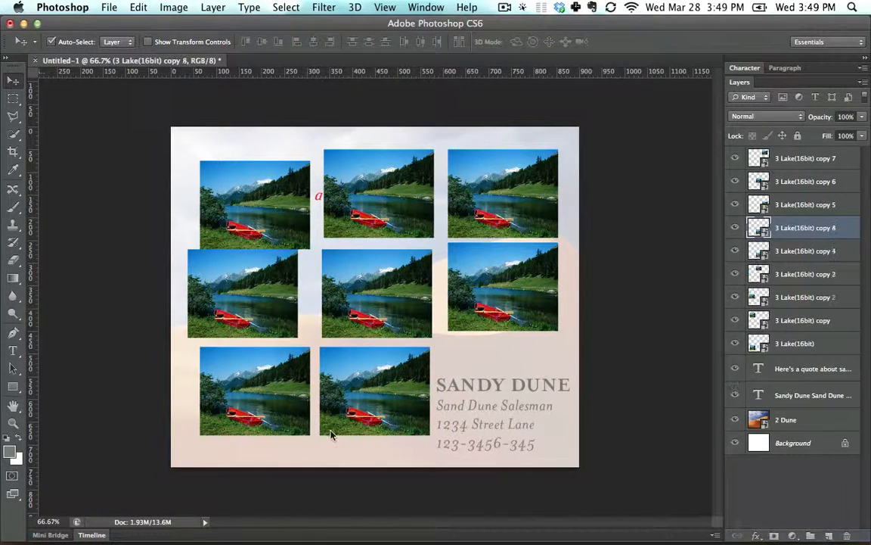
{"action": "left_click_drag", "start_coordinate": [359, 350], "coordinate": [498, 349]}
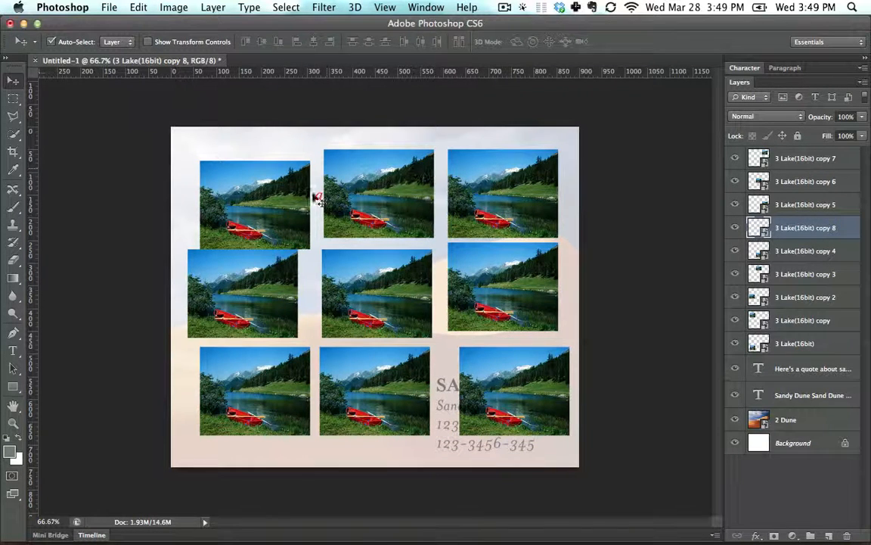
{"action": "left_click", "coordinate": [246, 170]}
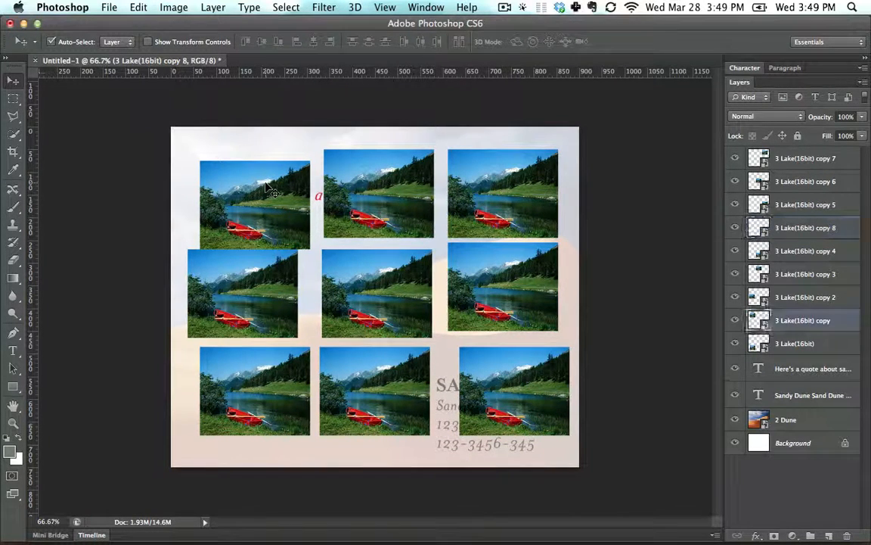
{"action": "mouse_move", "coordinate": [263, 191]}
{"action": "left_mouse_down"}
{"action": "mouse_move", "coordinate": [258, 180]}
{"action": "mouse_move", "coordinate": [262, 197]}
{"action": "left_mouse_up"}
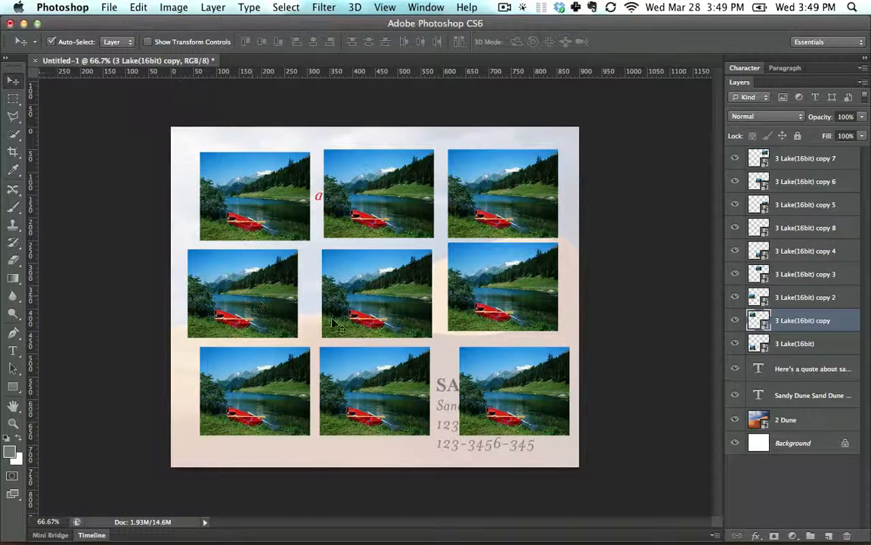
Step: Hide the six lake photo layers of the middle and bottom rows, leaving only the top row visible
{"action": "left_click", "coordinate": [265, 299]}
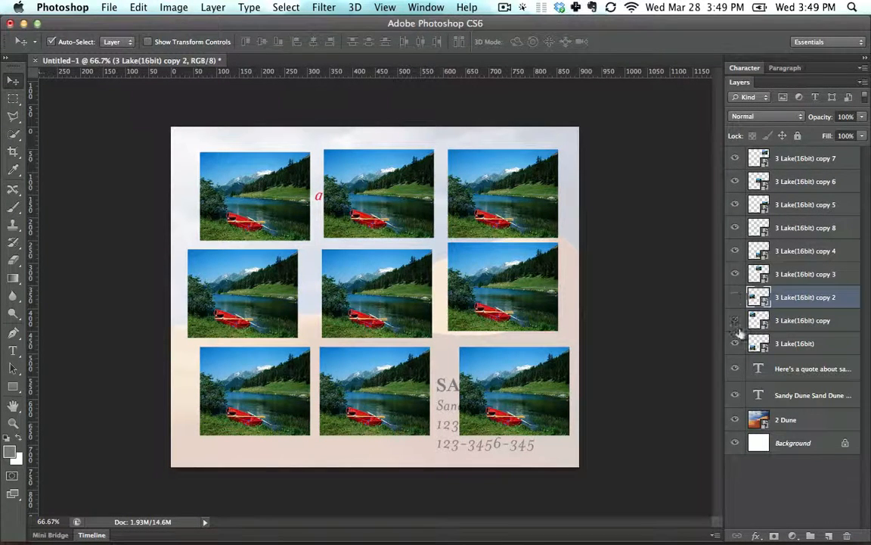
{"action": "mouse_move", "coordinate": [735, 296]}
{"action": "left_mouse_down"}
{"action": "mouse_move", "coordinate": [738, 341]}
{"action": "mouse_move", "coordinate": [735, 301]}
{"action": "left_mouse_up"}
{"action": "left_click", "coordinate": [736, 321]}
{"action": "left_click", "coordinate": [736, 321]}
{"action": "left_click", "coordinate": [735, 344]}
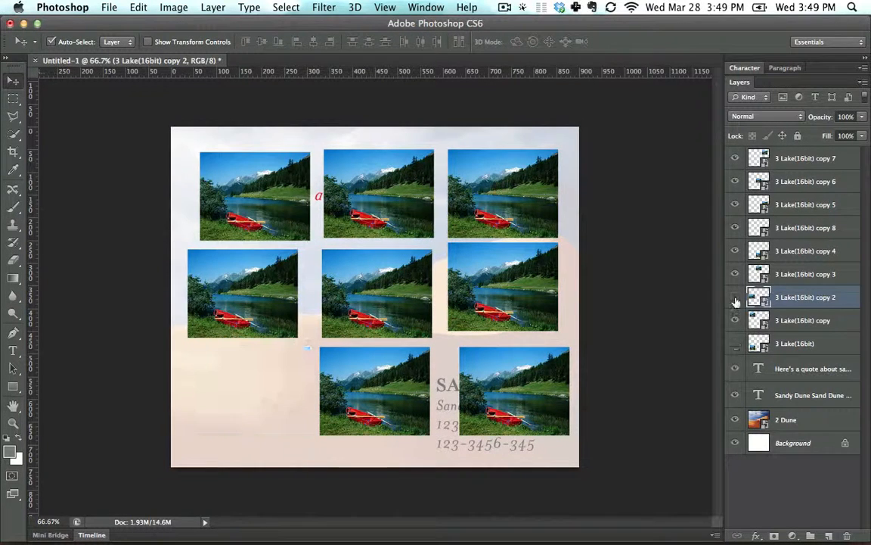
{"action": "left_click", "coordinate": [735, 299]}
{"action": "left_click", "coordinate": [735, 274]}
{"action": "left_click", "coordinate": [735, 274]}
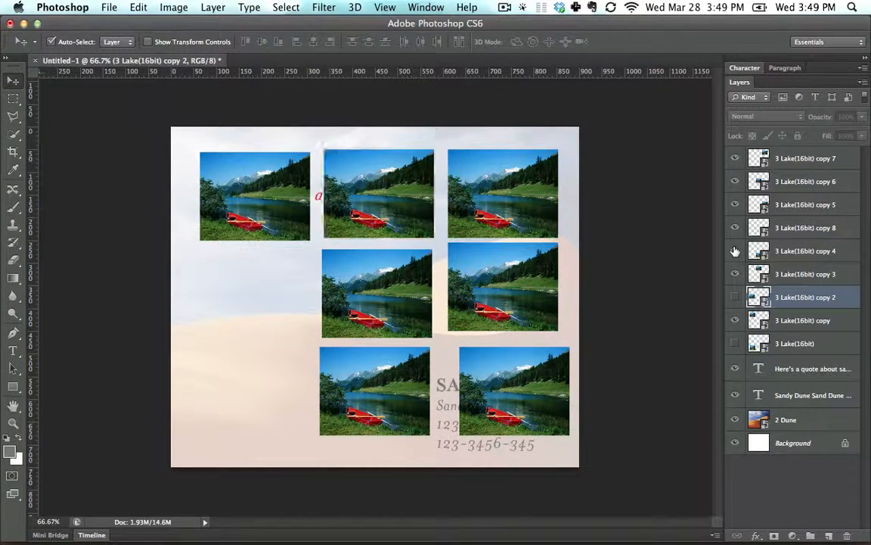
{"action": "left_click", "coordinate": [736, 251]}
{"action": "left_click", "coordinate": [736, 231]}
{"action": "left_click", "coordinate": [735, 204]}
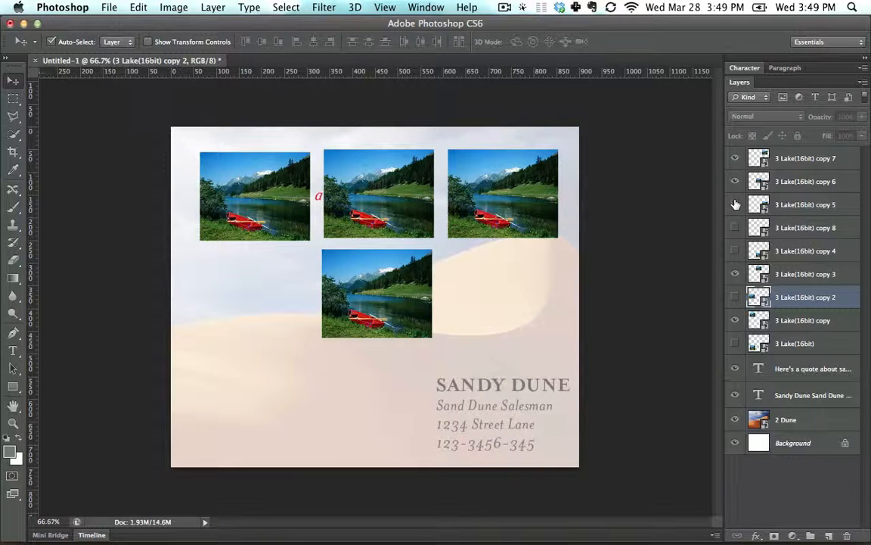
{"action": "left_click", "coordinate": [733, 184]}
Step: Move the three visible lake photos down into a row below the red quote text
{"action": "left_click_drag", "start_coordinate": [250, 170], "coordinate": [281, 297]}
{"action": "left_click_drag", "start_coordinate": [381, 186], "coordinate": [378, 264]}
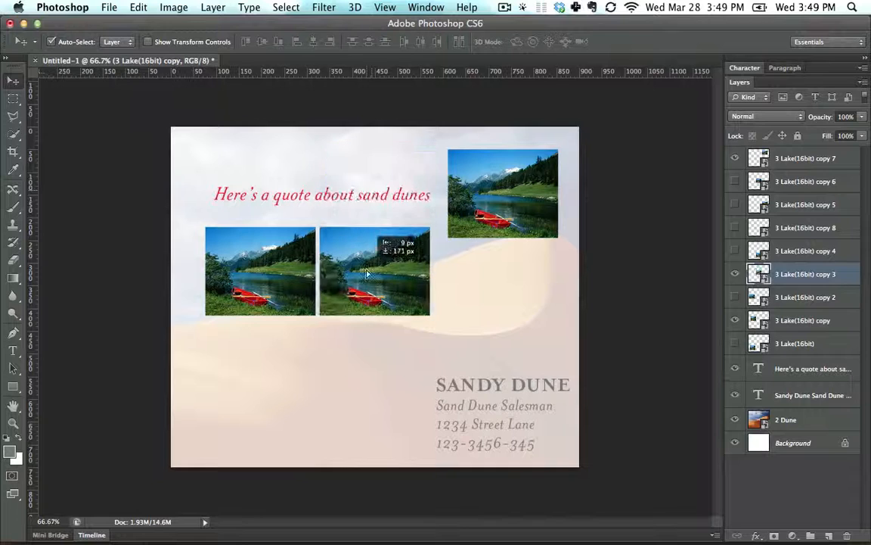
{"action": "left_click_drag", "start_coordinate": [495, 212], "coordinate": [495, 297]}
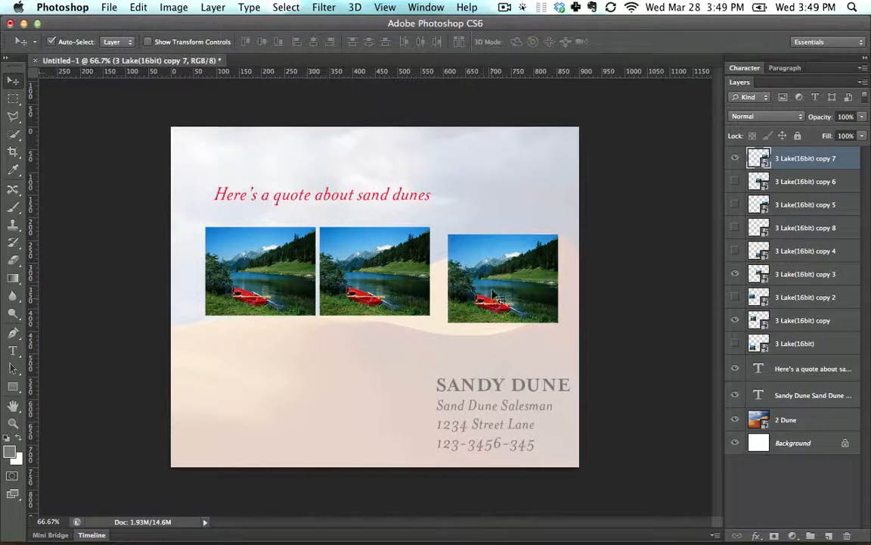
Step: Select the three visible lake photos together in the layer list, and release that selection
{"action": "left_click", "coordinate": [790, 273], "text": "super"}
{"action": "left_click", "coordinate": [796, 324], "text": "super"}
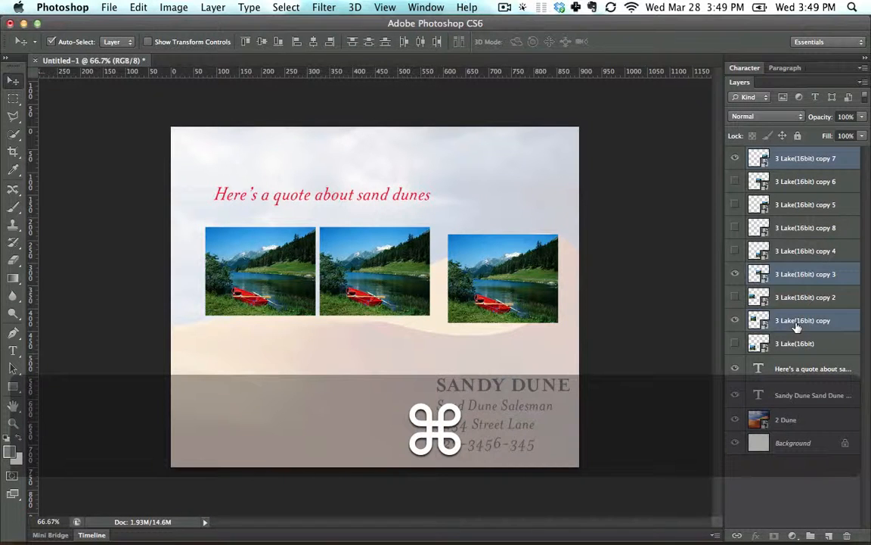
{"action": "left_click", "coordinate": [797, 206]}
{"action": "left_click", "coordinate": [797, 277]}
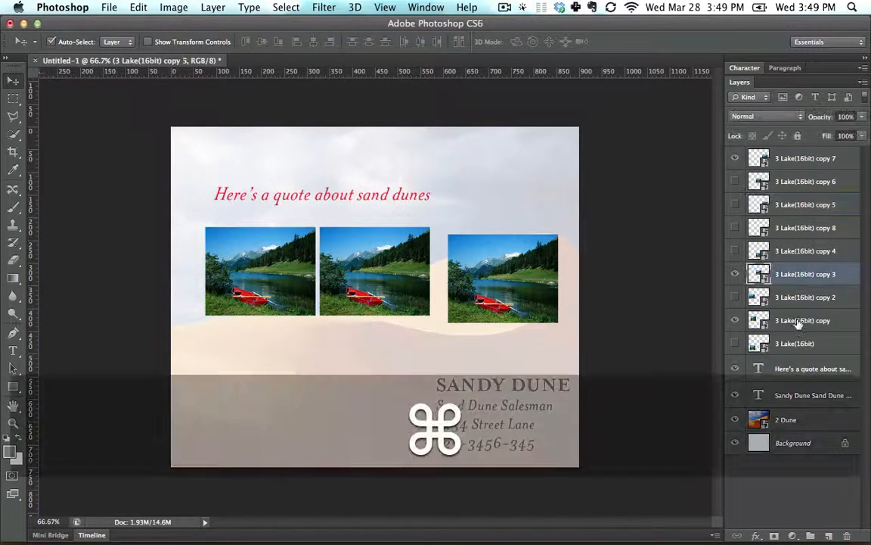
{"action": "left_click", "coordinate": [798, 322], "text": "super"}
{"action": "left_click", "coordinate": [483, 221]}
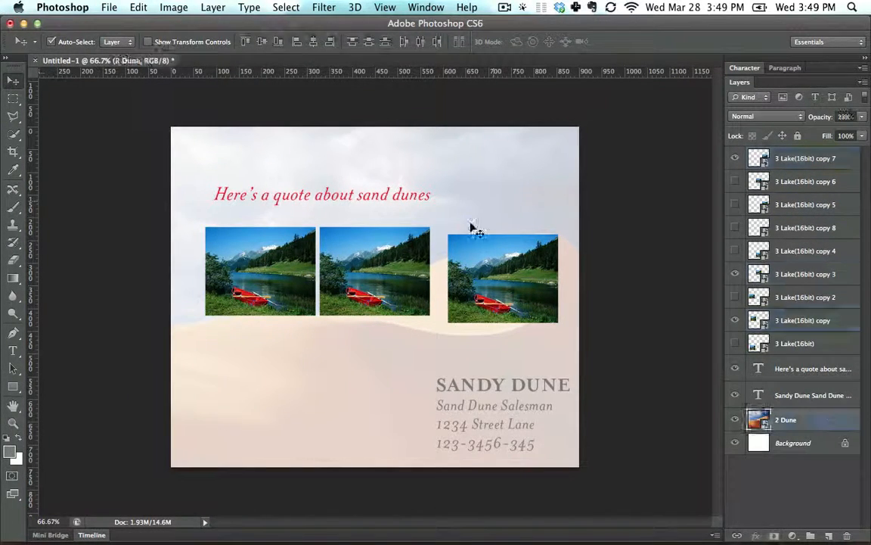
Step: Raise the rightmost lake photo until its top edge lines up with the other two
{"action": "left_click", "coordinate": [789, 160]}
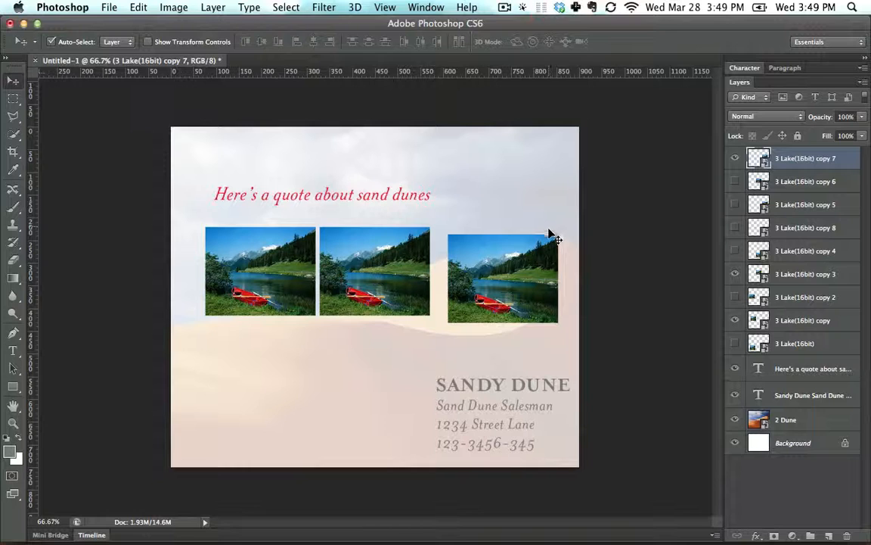
{"action": "mouse_move", "coordinate": [530, 262]}
{"action": "left_mouse_down"}
{"action": "mouse_move", "coordinate": [531, 242]}
{"action": "mouse_move", "coordinate": [530, 254]}
{"action": "left_mouse_up"}
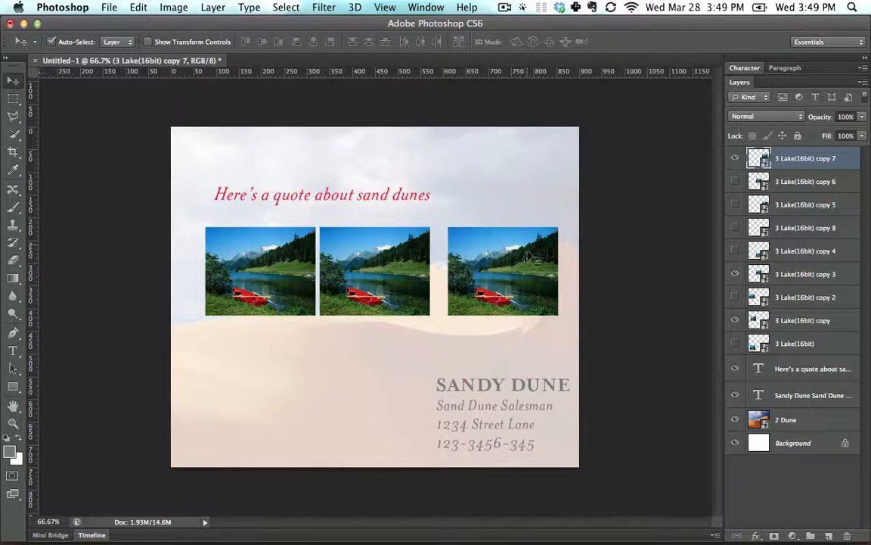
Step: Select all three visible lake photos directly on the canvas, and clear the selection by choosing the dune background
{"action": "key", "text": "shift"}
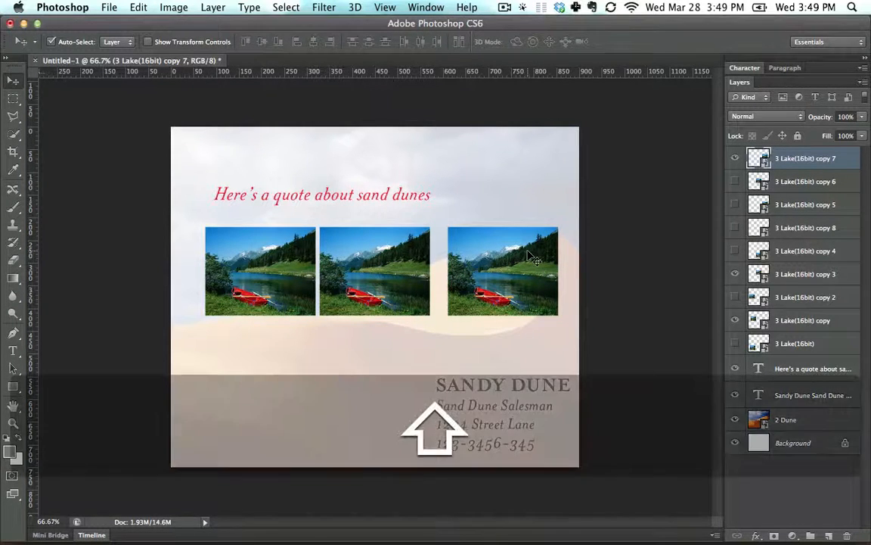
{"action": "left_click", "coordinate": [388, 268], "text": "shift"}
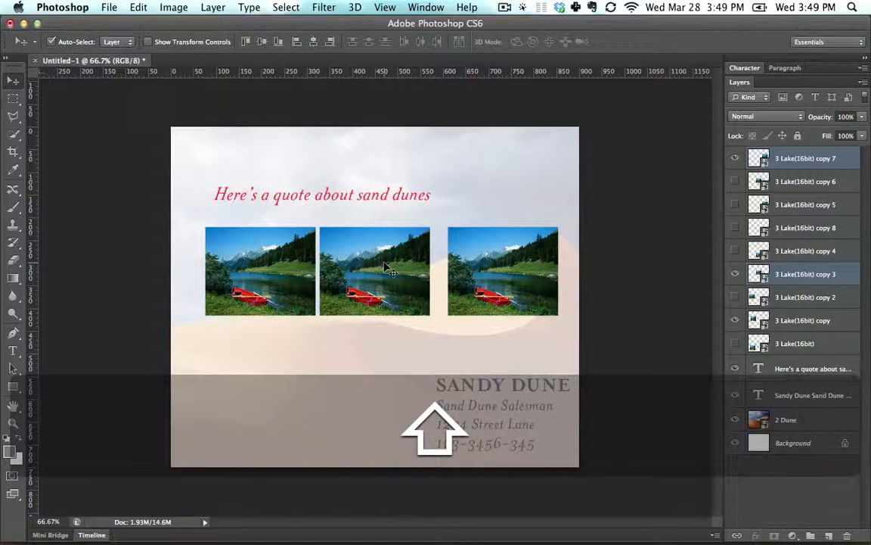
{"action": "left_click", "coordinate": [265, 266], "text": "shift"}
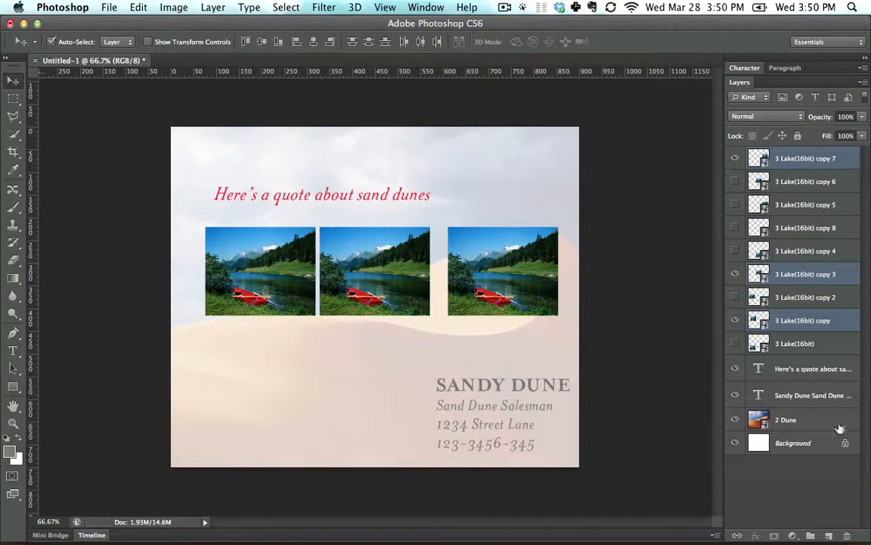
{"action": "left_click", "coordinate": [438, 220]}
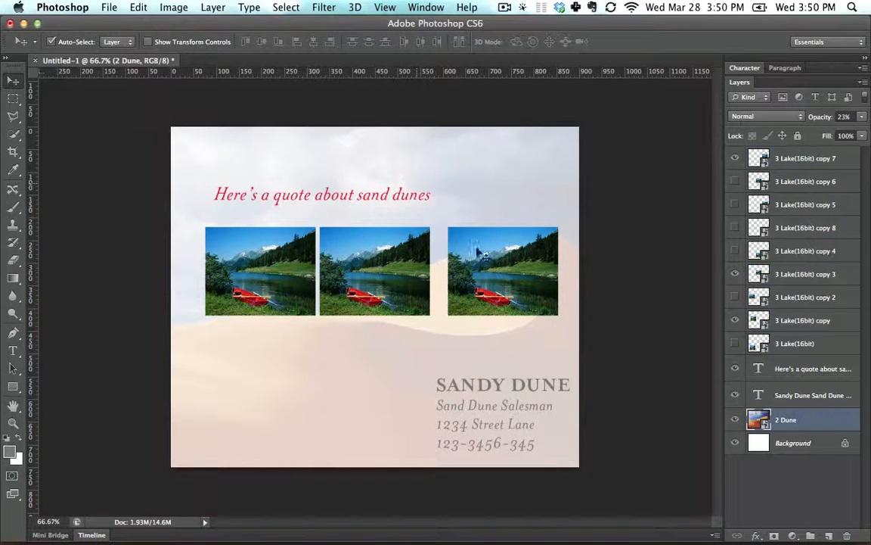
Step: Select the three lake photos in the row together with the Move tool active
{"action": "left_click", "coordinate": [507, 269]}
{"action": "left_click", "coordinate": [269, 263], "text": "shift"}
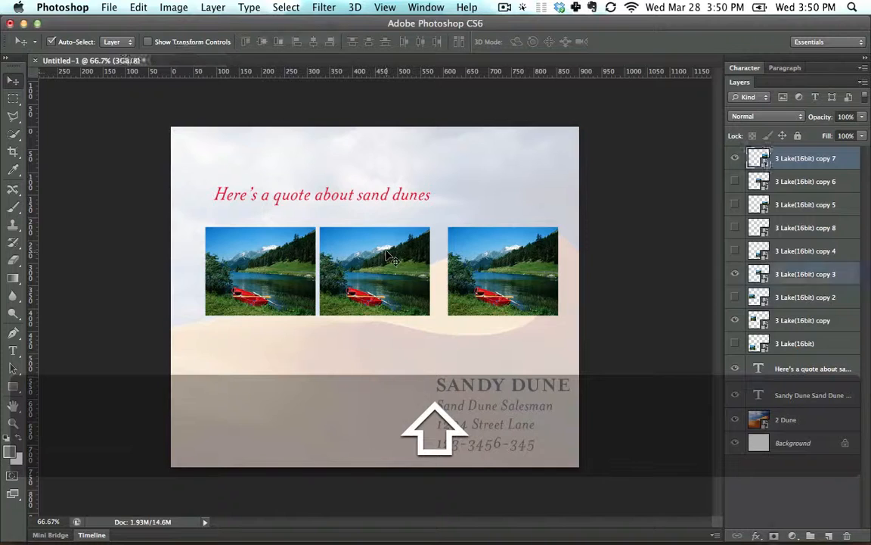
{"action": "left_click", "coordinate": [276, 267], "text": "shift"}
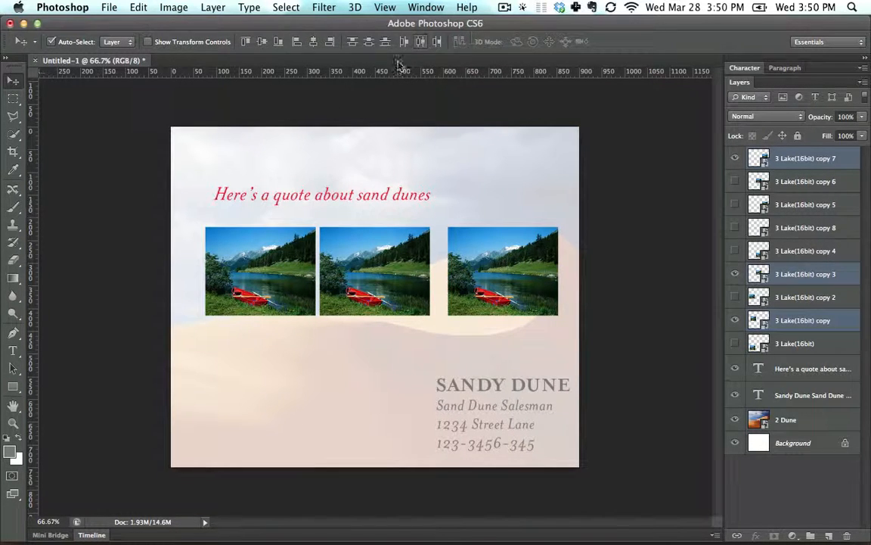
{"action": "left_click", "coordinate": [13, 101]}
{"action": "left_click", "coordinate": [13, 81]}
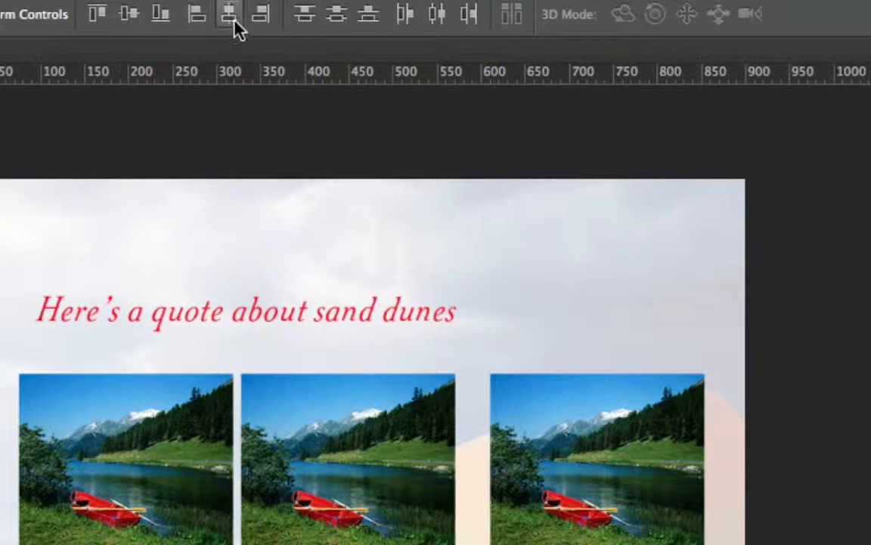
Step: Try aligning the three selected lake photos by their left edges, and undo the alignment
{"action": "left_click", "coordinate": [200, 17]}
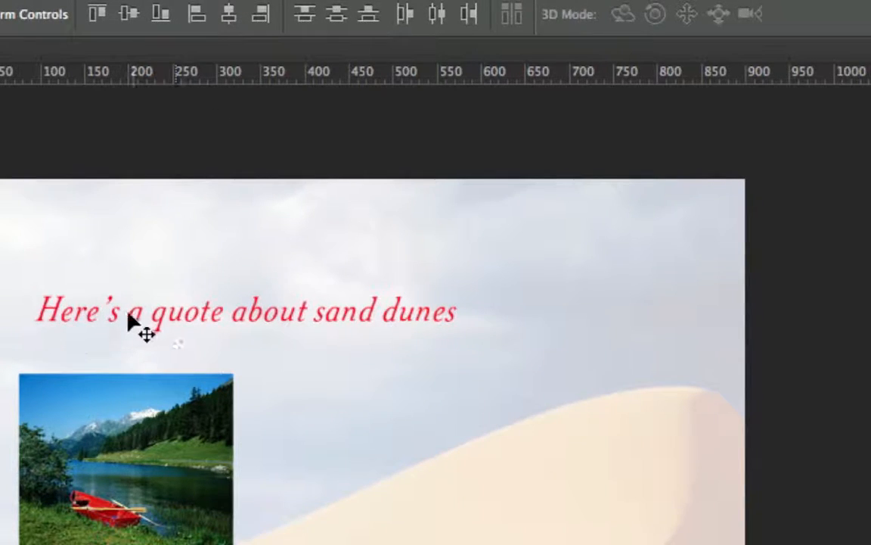
{"action": "key", "text": "ctrl+z"}
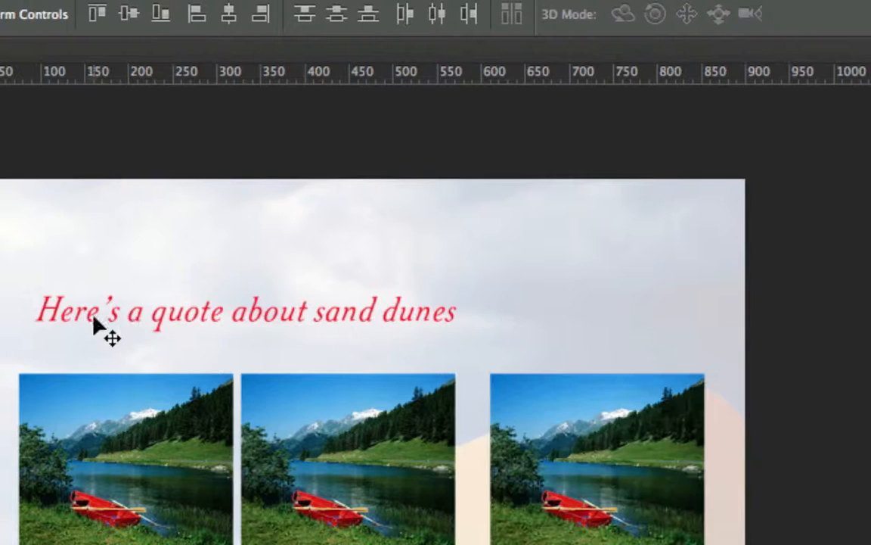
Step: Distribute the three selected lake photos evenly by their horizontal centers and move the row up over the quote text
{"action": "left_click", "coordinate": [437, 19]}
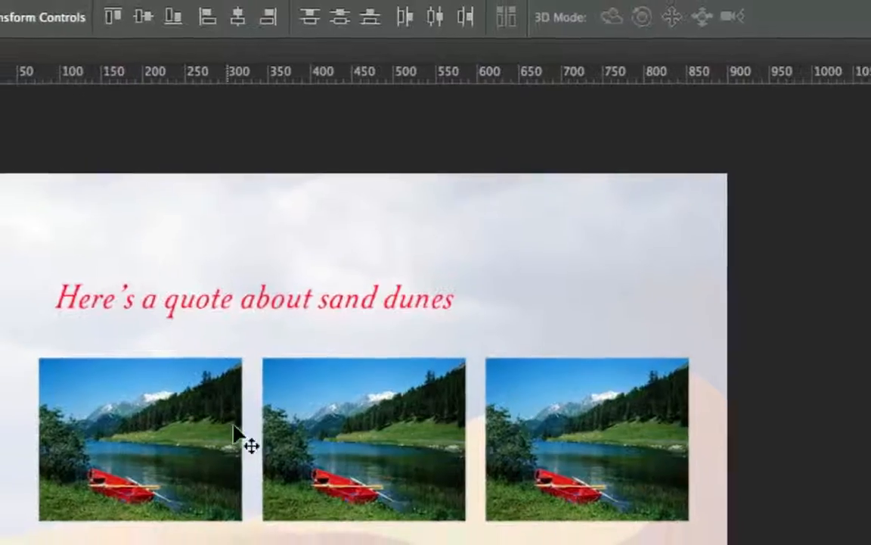
{"action": "left_click_drag", "start_coordinate": [550, 416], "coordinate": [501, 225]}
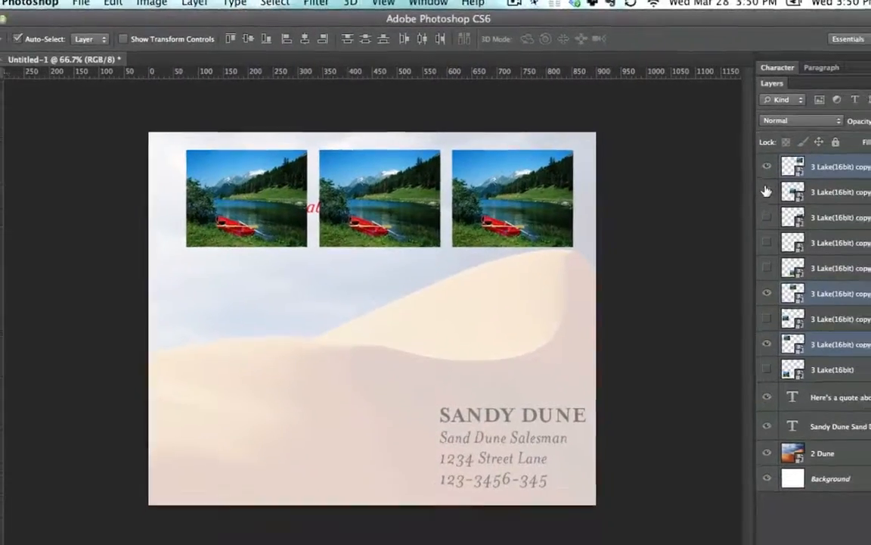
Step: Make the six hidden lake photo layers visible again
{"action": "left_click_drag", "start_coordinate": [856, 220], "coordinate": [854, 356]}
{"action": "left_click_drag", "start_coordinate": [745, 291], "coordinate": [736, 362]}
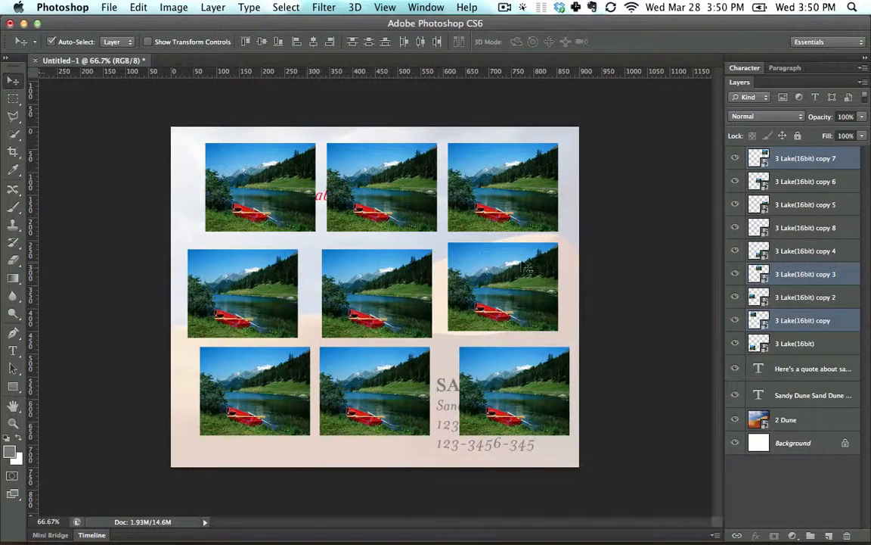
Step: Move the middle and bottom lake photos of the left column under the top-left photo, lined up with its left edge
{"action": "left_click_drag", "start_coordinate": [215, 283], "coordinate": [233, 277]}
{"action": "left_click_drag", "start_coordinate": [248, 366], "coordinate": [253, 359]}
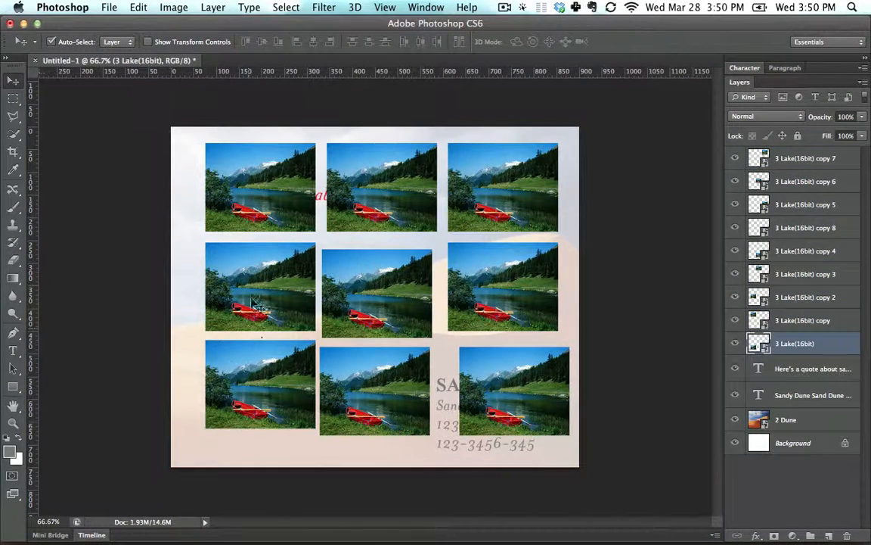
{"action": "mouse_move", "coordinate": [254, 307]}
{"action": "left_mouse_down"}
{"action": "mouse_move", "coordinate": [254, 297]}
{"action": "mouse_move", "coordinate": [254, 305]}
{"action": "left_mouse_up"}
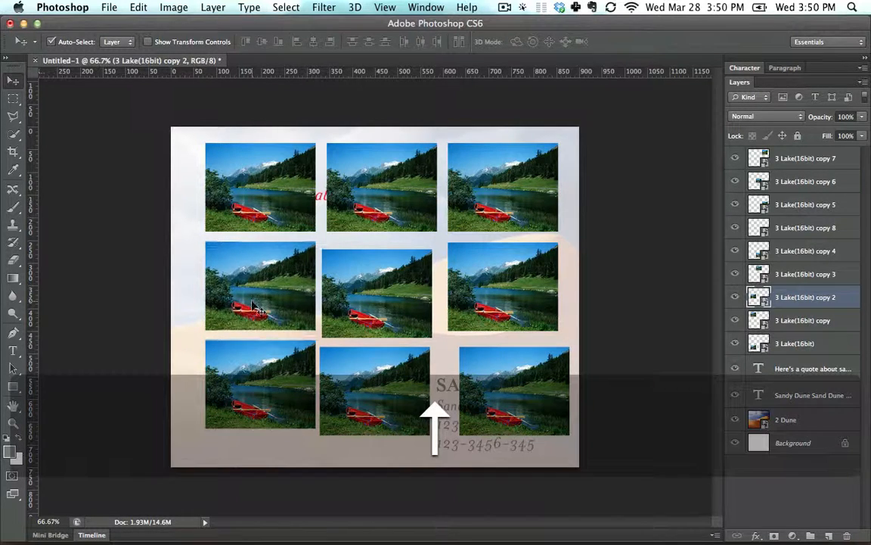
Step: Shift the bottom-left photo slightly up and out of line, and move the middle-left photo up over the top-left one
{"action": "left_click_drag", "start_coordinate": [239, 369], "coordinate": [243, 363]}
{"action": "key", "text": "Left"}
{"action": "key", "text": "Left"}
{"action": "key", "text": "Left"}
{"action": "key", "text": "Left"}
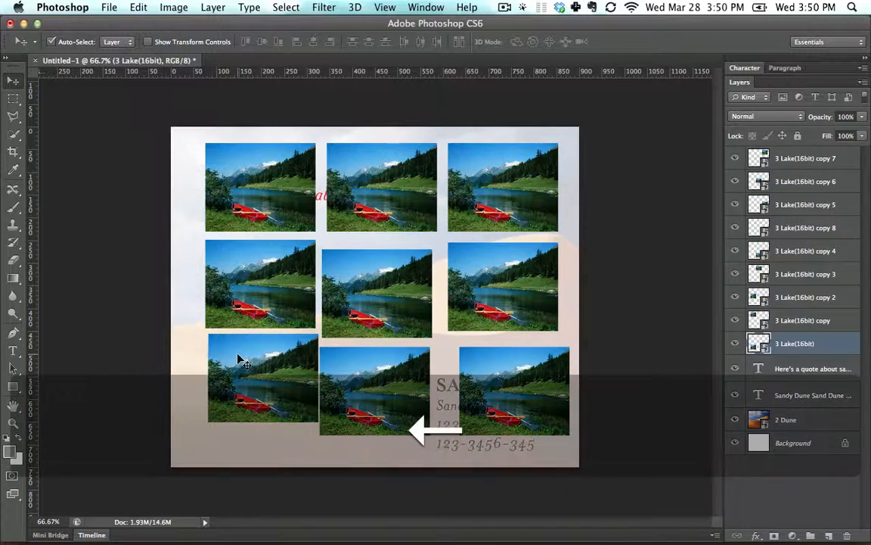
{"action": "left_click_drag", "start_coordinate": [245, 299], "coordinate": [245, 264]}
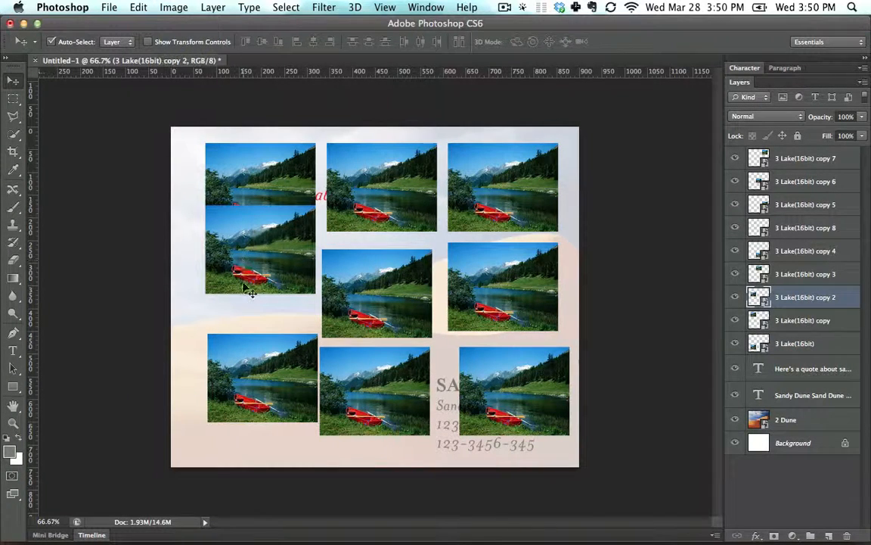
Step: Select the three left-column photos, align them by their left edges and distribute them by vertical centers
{"action": "left_click", "coordinate": [249, 175]}
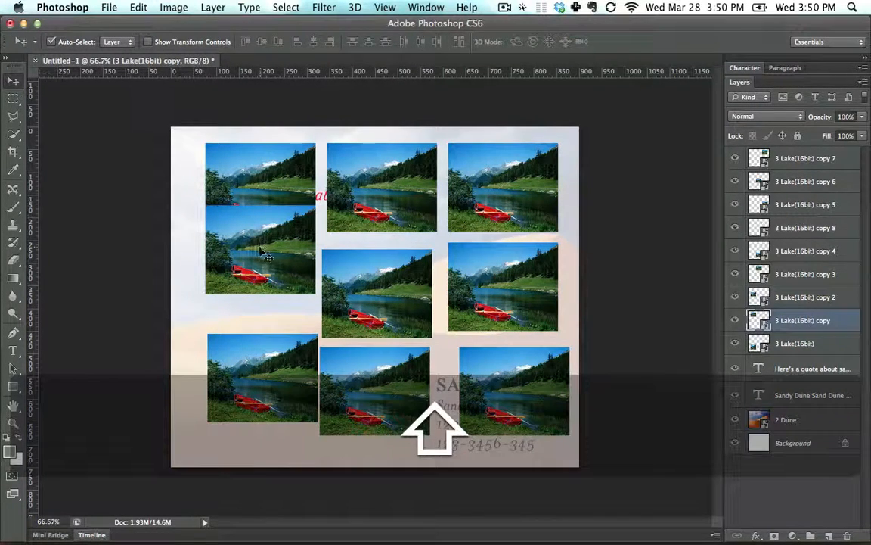
{"action": "left_click", "coordinate": [264, 256], "text": "shift"}
{"action": "left_click", "coordinate": [239, 343], "text": "shift"}
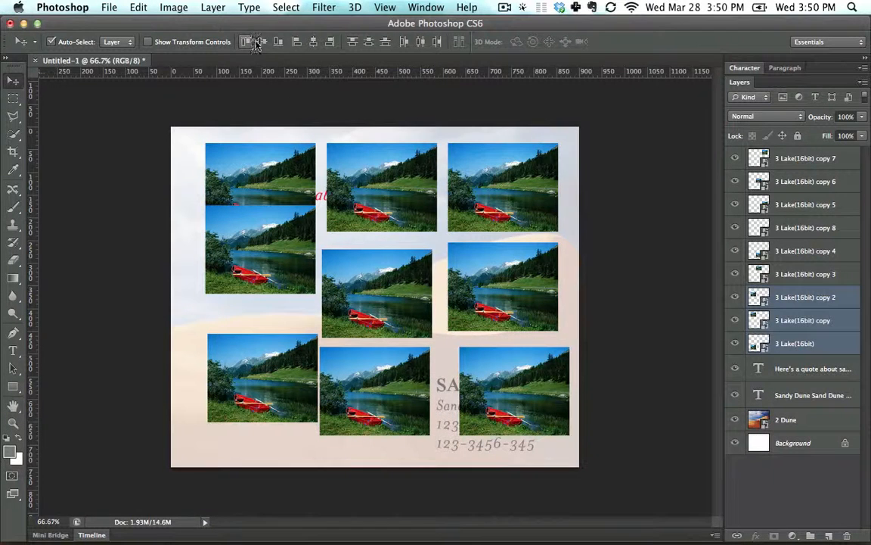
{"action": "left_click", "coordinate": [298, 43]}
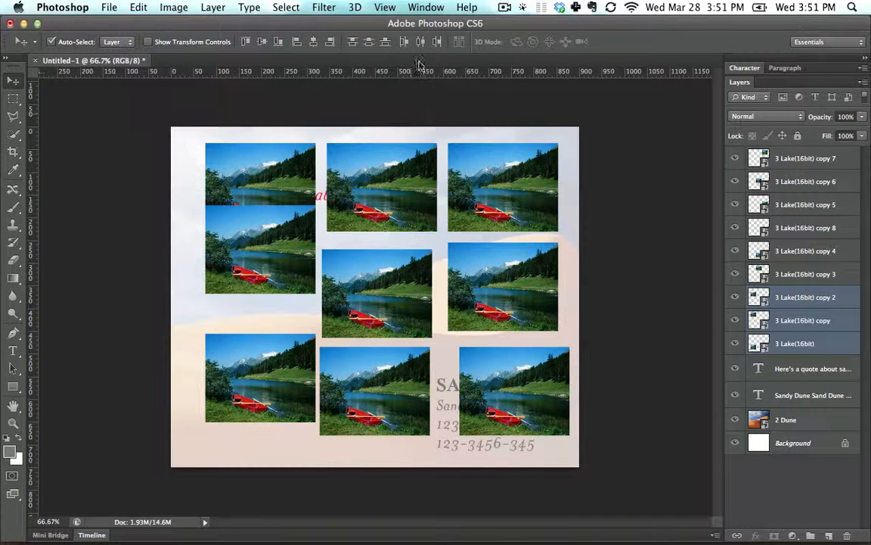
{"action": "left_click", "coordinate": [370, 43]}
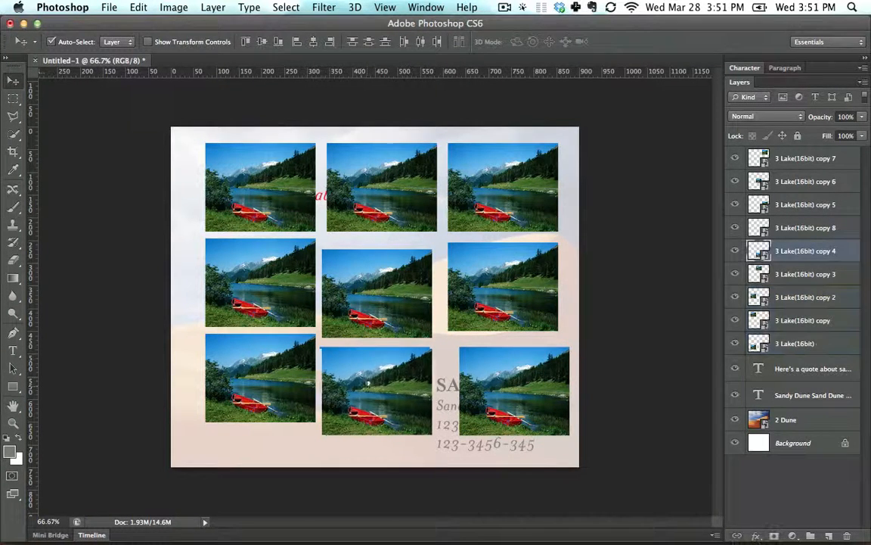
Step: Move the bottom row's middle and right photos up into the row and align all three bottom-row photos by their bottom edges
{"action": "mouse_move", "coordinate": [360, 398]}
{"action": "left_mouse_down"}
{"action": "mouse_move", "coordinate": [366, 362]}
{"action": "mouse_move", "coordinate": [361, 387]}
{"action": "left_mouse_up"}
{"action": "left_click_drag", "start_coordinate": [507, 390], "coordinate": [490, 375]}
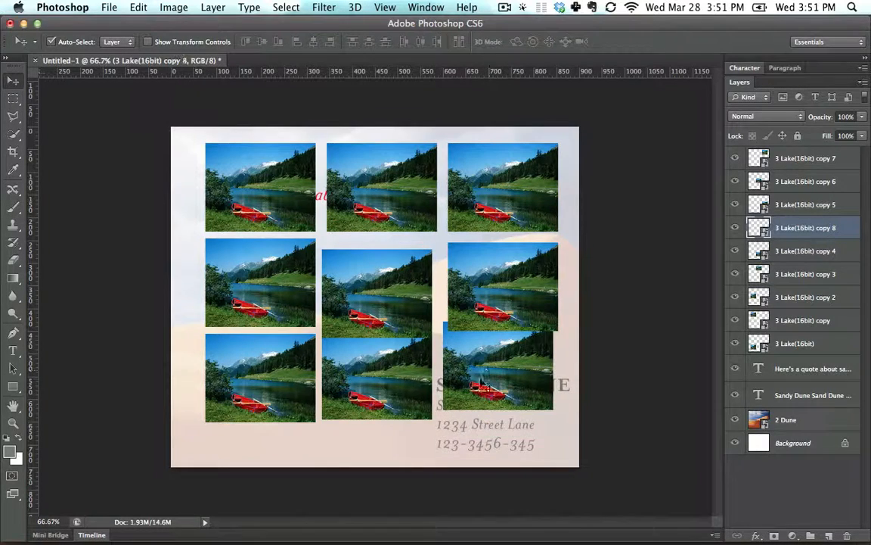
{"action": "left_click", "coordinate": [362, 371], "text": "shift"}
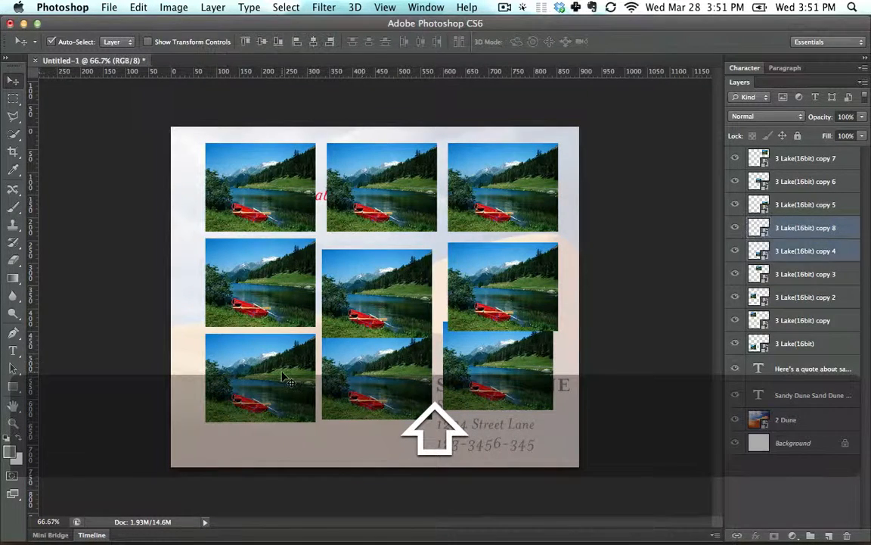
{"action": "left_click", "coordinate": [261, 342], "text": "shift"}
{"action": "left_click", "coordinate": [278, 41]}
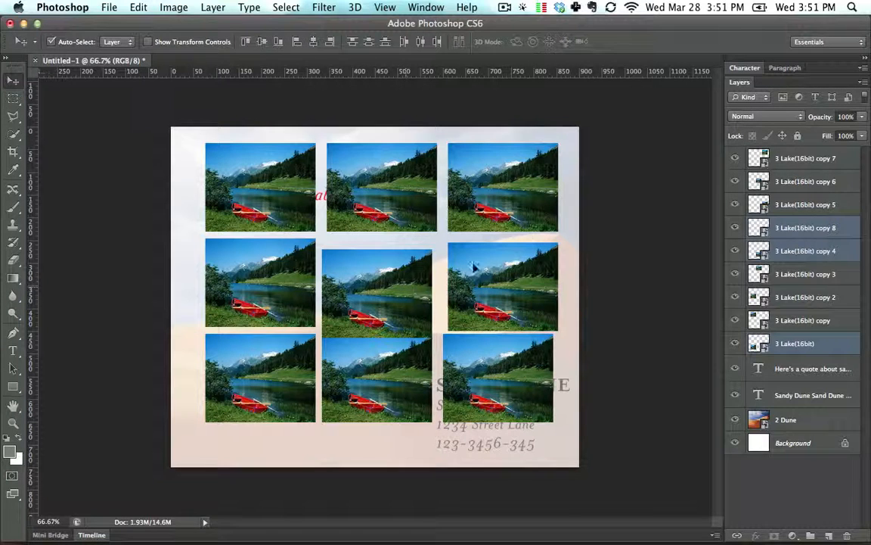
Step: Align the bottom-right photo with the top-right photo by their right edges
{"action": "left_click", "coordinate": [452, 162]}
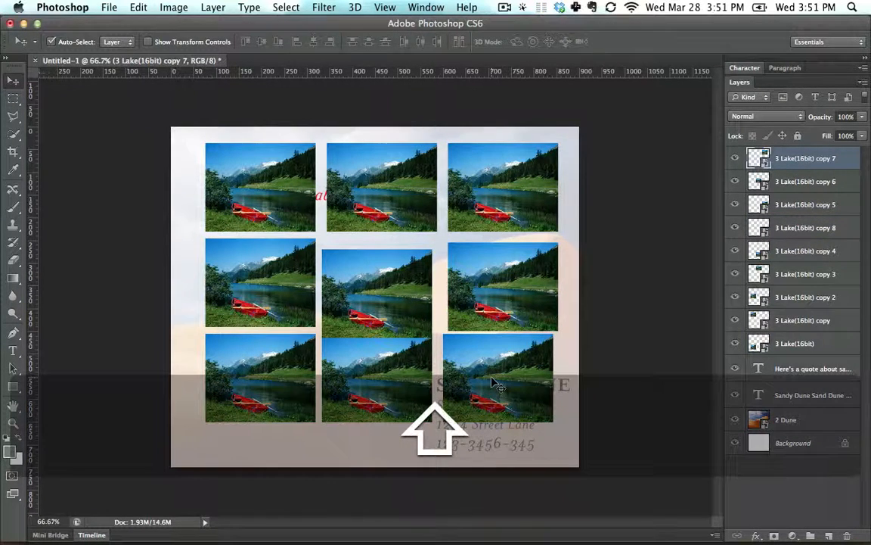
{"action": "left_click", "coordinate": [442, 338], "text": "shift"}
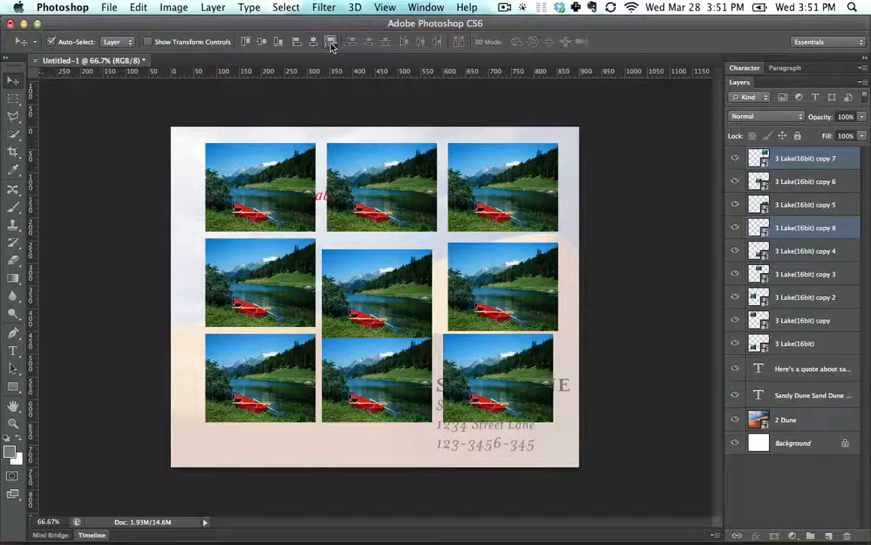
{"action": "left_click", "coordinate": [330, 43]}
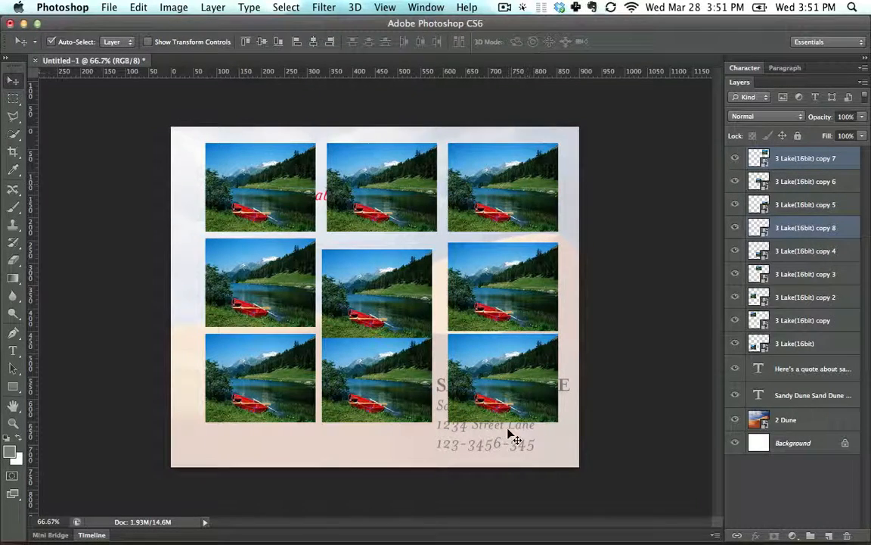
Step: Try distributing the bottom row by horizontal centers with the top-right photo also selected, then undo it and clear the selection
{"action": "key", "text": "shift"}
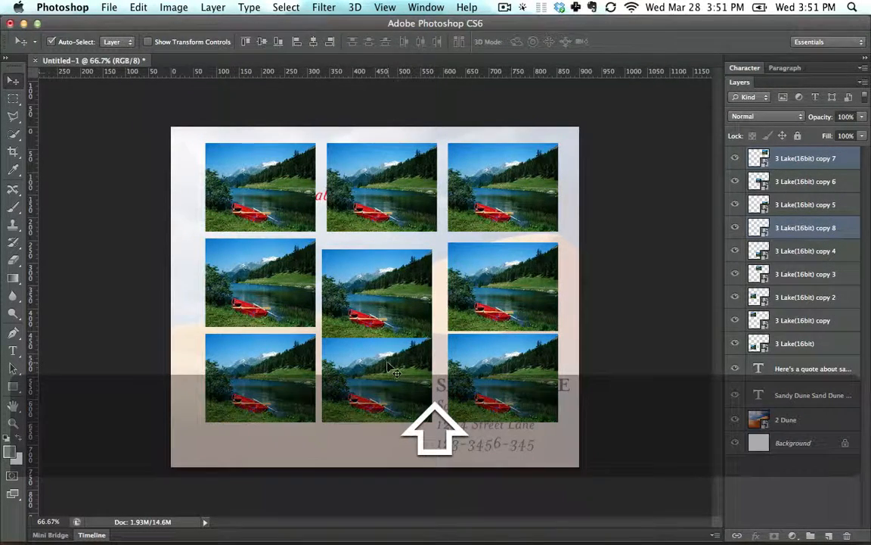
{"action": "left_click", "coordinate": [331, 328], "text": "shift"}
{"action": "left_click", "coordinate": [266, 330], "text": "shift"}
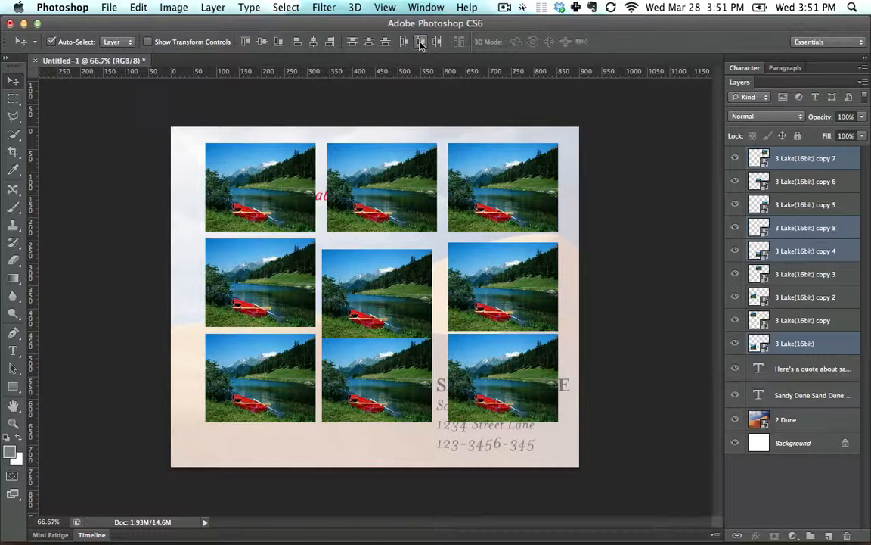
{"action": "left_click", "coordinate": [420, 43]}
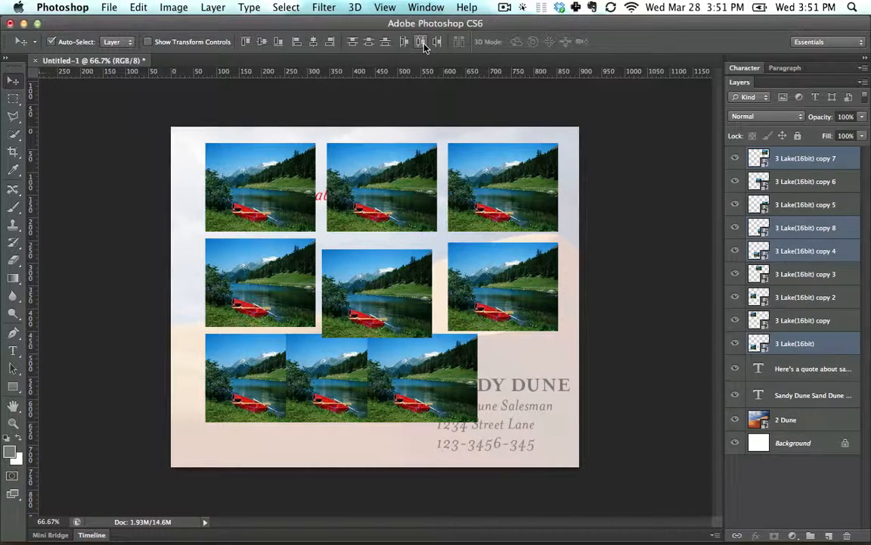
{"action": "key", "text": "super"}
{"action": "key", "text": "super+z"}
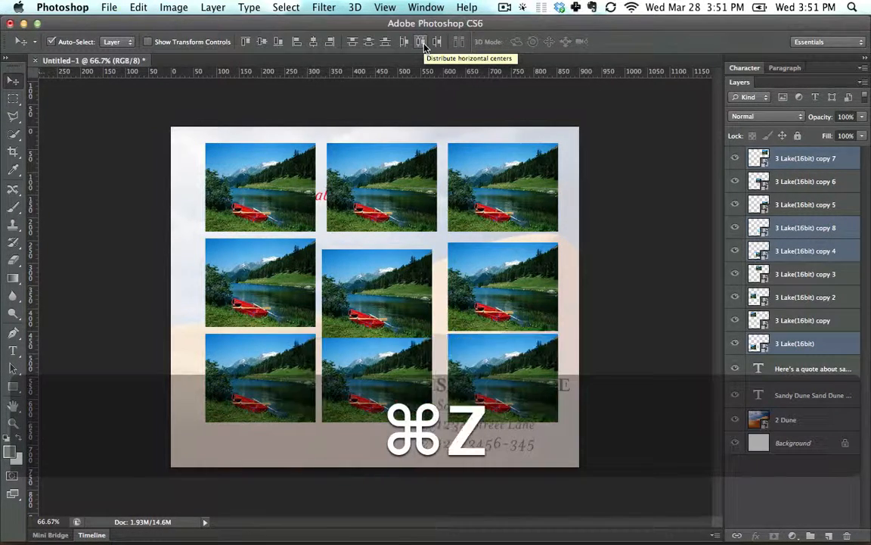
{"action": "left_click", "coordinate": [646, 254]}
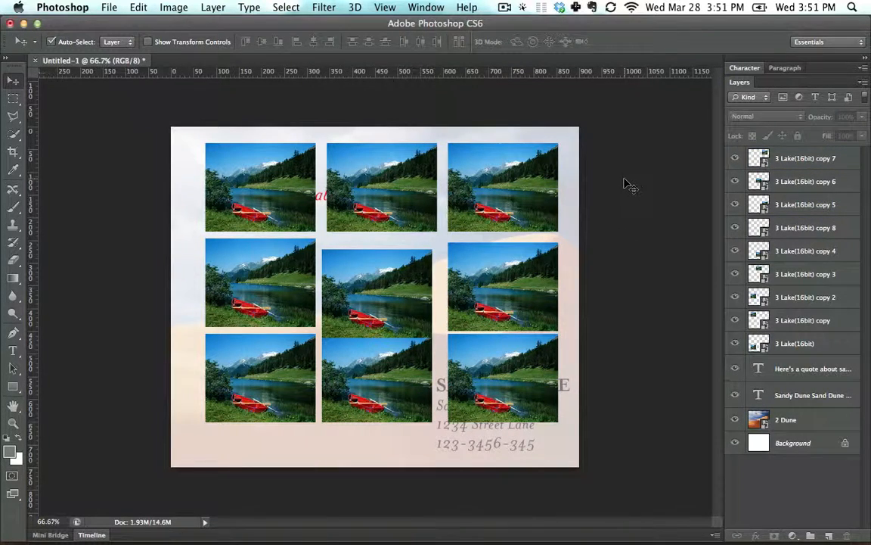
Step: Select only the three bottom-row photos and distribute them by horizontal centers
{"action": "left_click", "coordinate": [513, 357]}
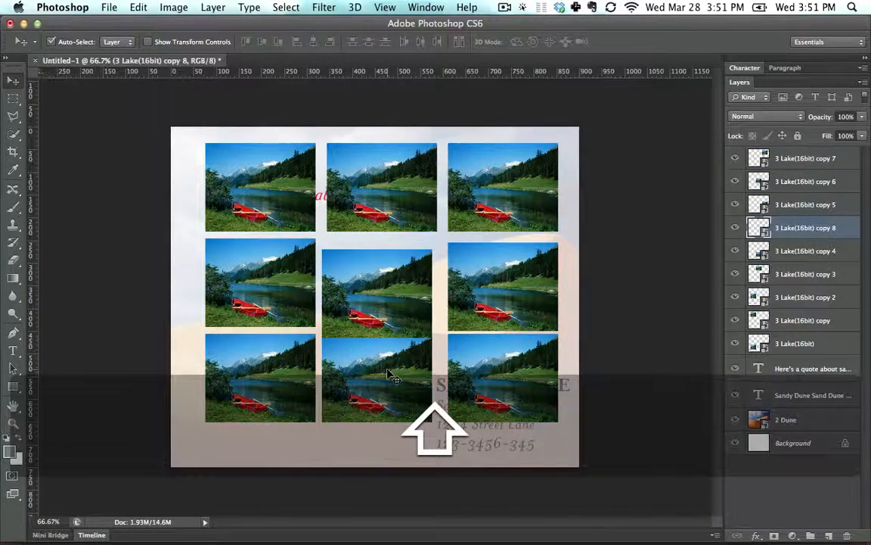
{"action": "left_click", "coordinate": [348, 331], "text": "shift"}
{"action": "left_click", "coordinate": [280, 378], "text": "shift"}
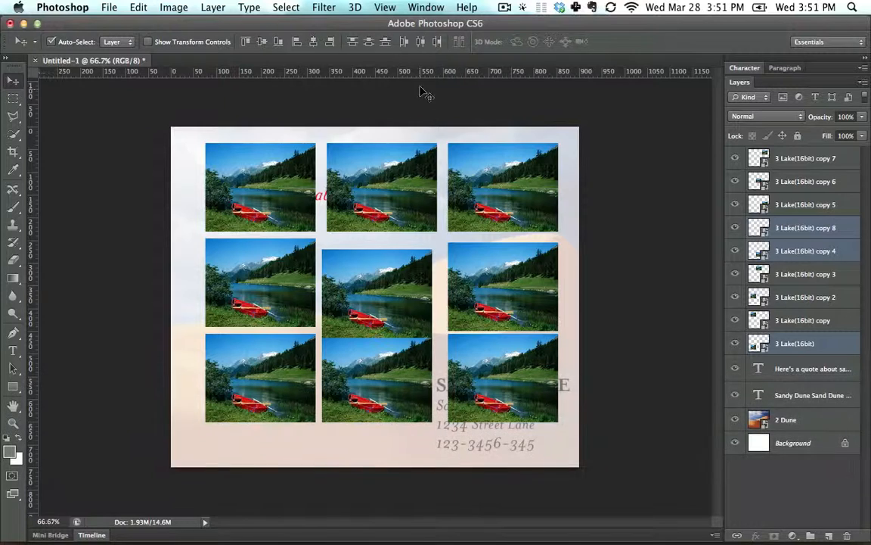
{"action": "left_click", "coordinate": [424, 46]}
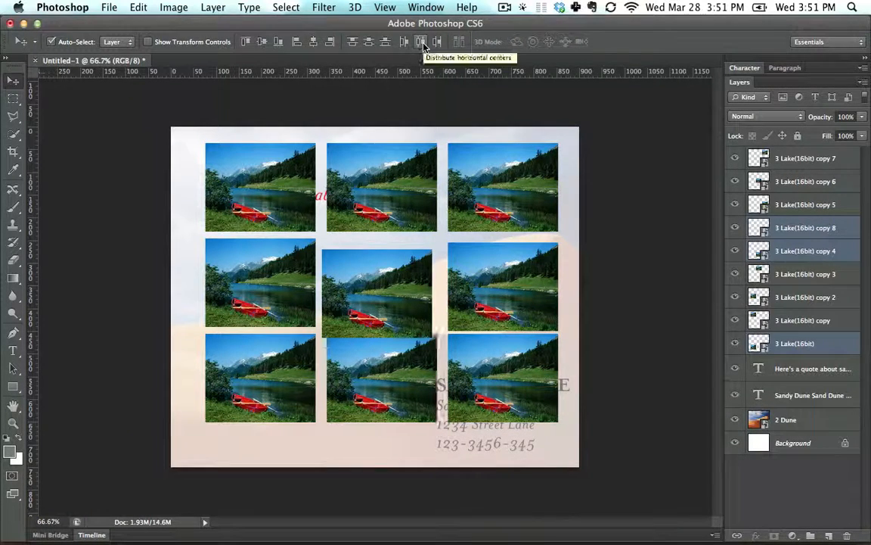
Step: Try distributing the bottom row by left edges instead, and go back to the horizontal-centers distribution
{"action": "key", "text": "super+z"}
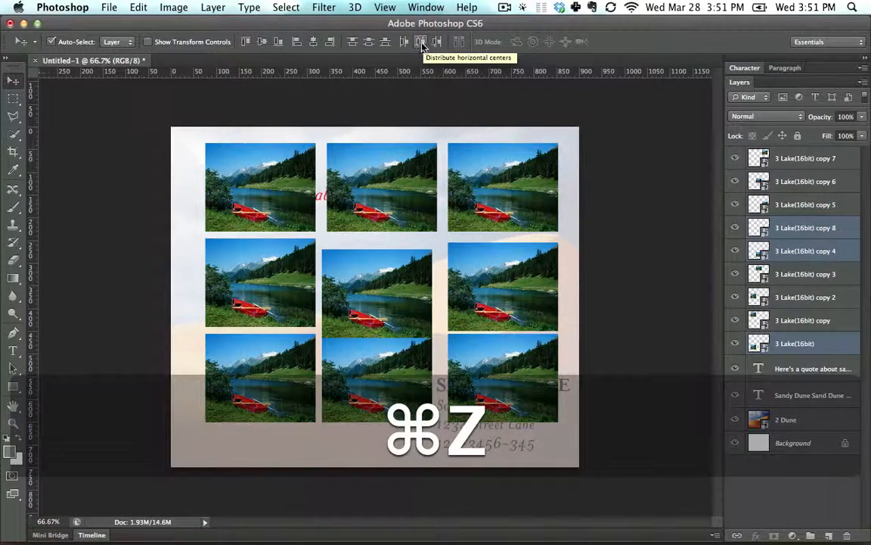
{"action": "left_click", "coordinate": [404, 44]}
{"action": "key", "text": "super+z"}
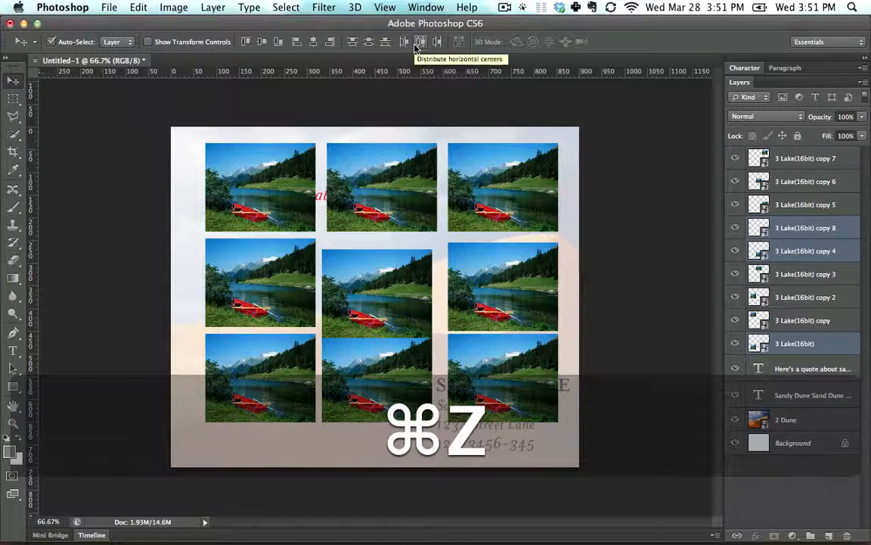
{"action": "left_click", "coordinate": [421, 43]}
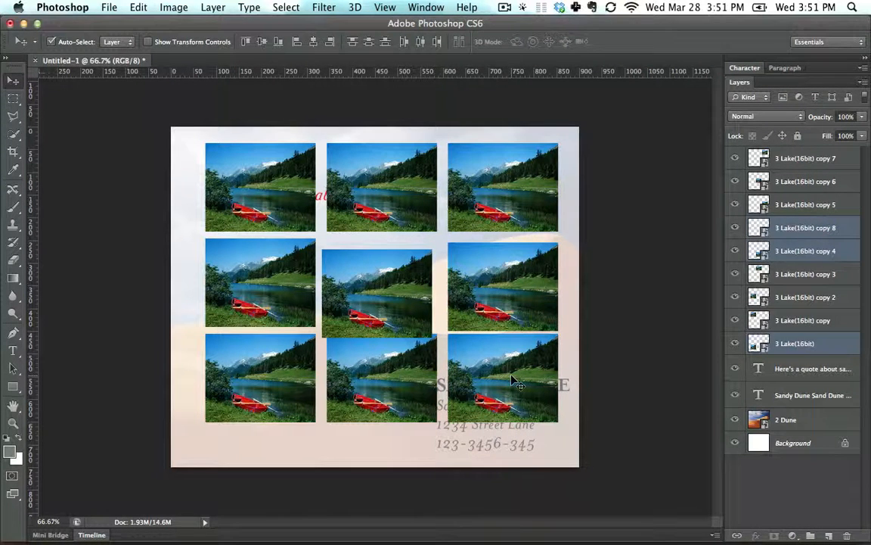
Step: Try distributing the right column by vertical centers with the bottom row still selected, then undo it and clear the selection
{"action": "left_click", "coordinate": [520, 279], "text": "shift"}
{"action": "left_click", "coordinate": [520, 210], "text": "shift"}
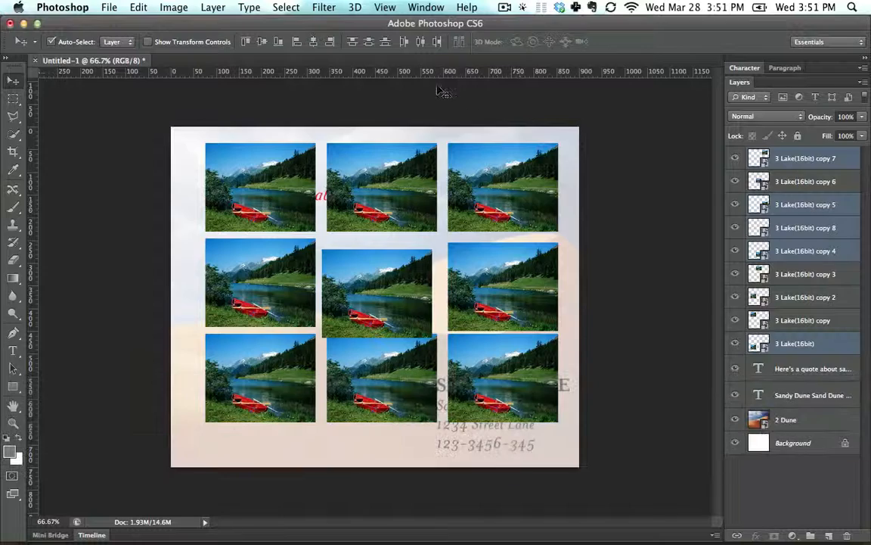
{"action": "left_click", "coordinate": [368, 43]}
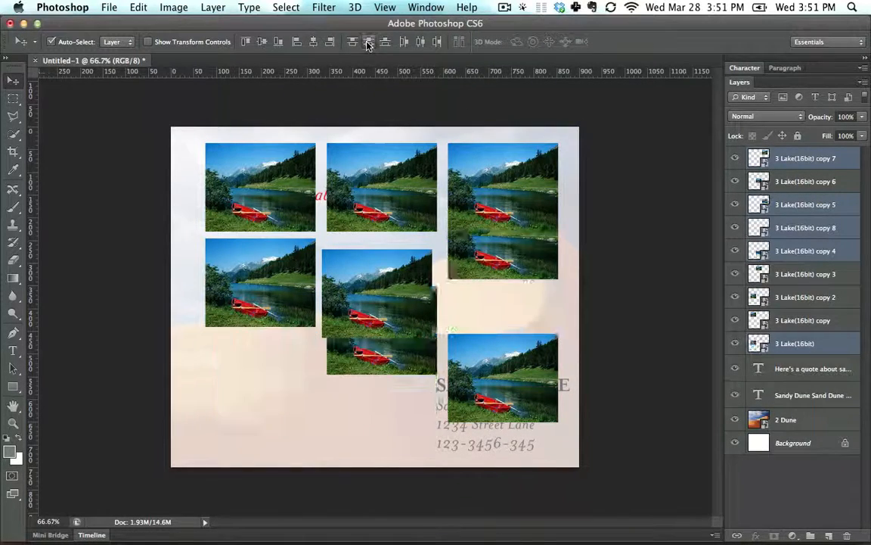
{"action": "key", "text": "super+z"}
{"action": "key", "text": "super+z"}
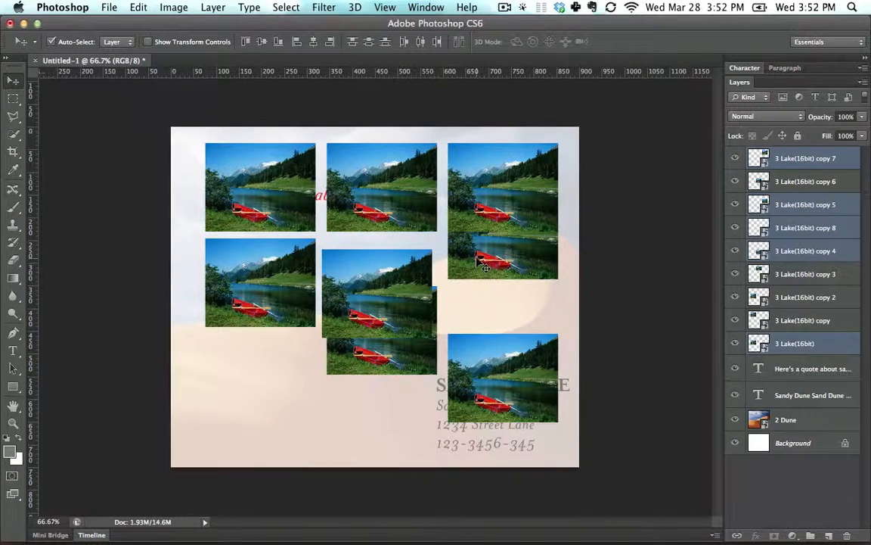
{"action": "key", "text": "super+z"}
{"action": "left_click", "coordinate": [602, 189]}
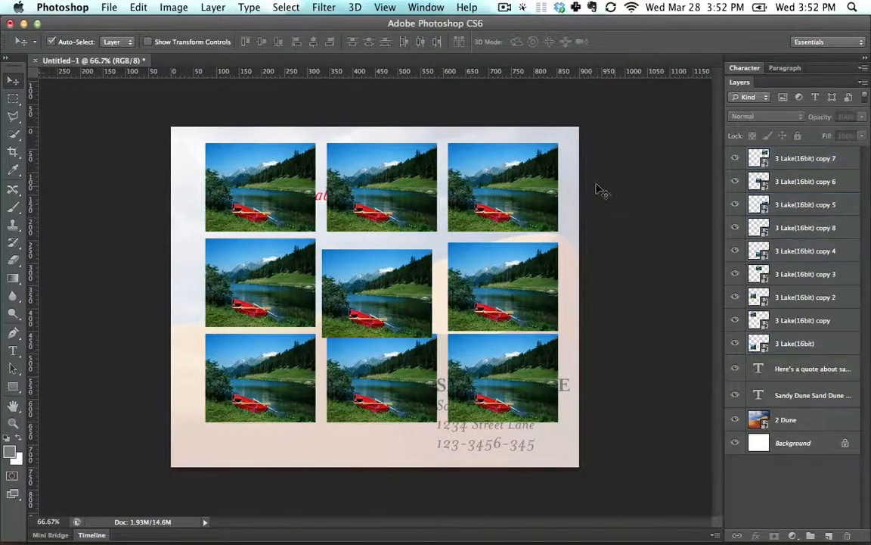
Step: Select only the three right-column photos and distribute them by vertical centers
{"action": "left_click", "coordinate": [478, 322]}
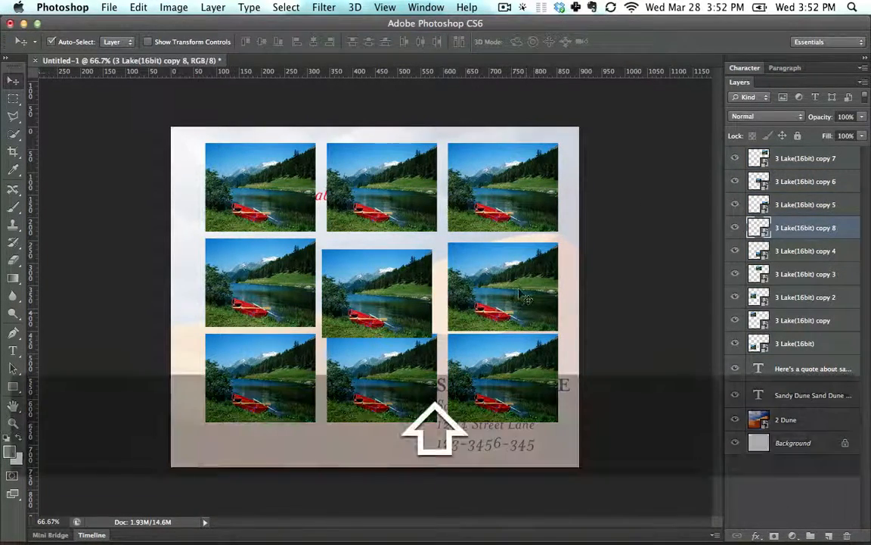
{"action": "left_click", "coordinate": [519, 290], "text": "shift"}
{"action": "left_click", "coordinate": [510, 208], "text": "shift"}
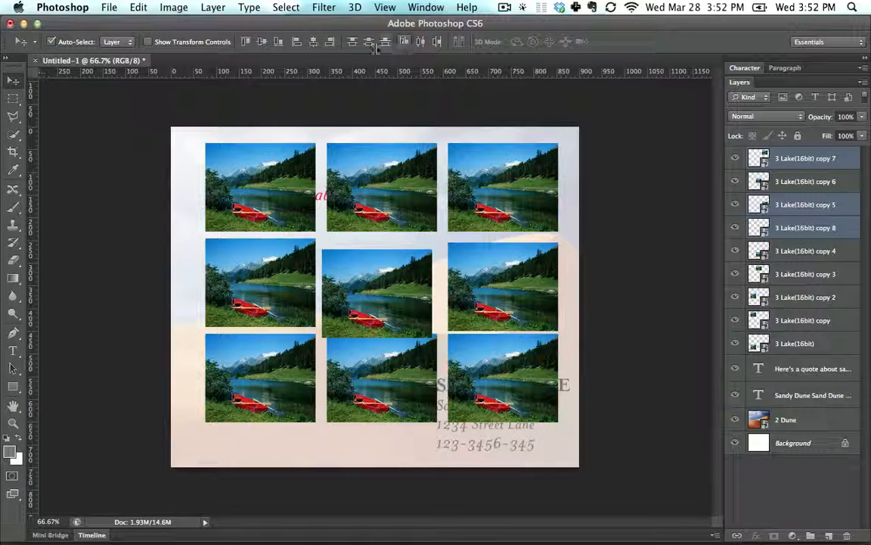
{"action": "left_click", "coordinate": [369, 41]}
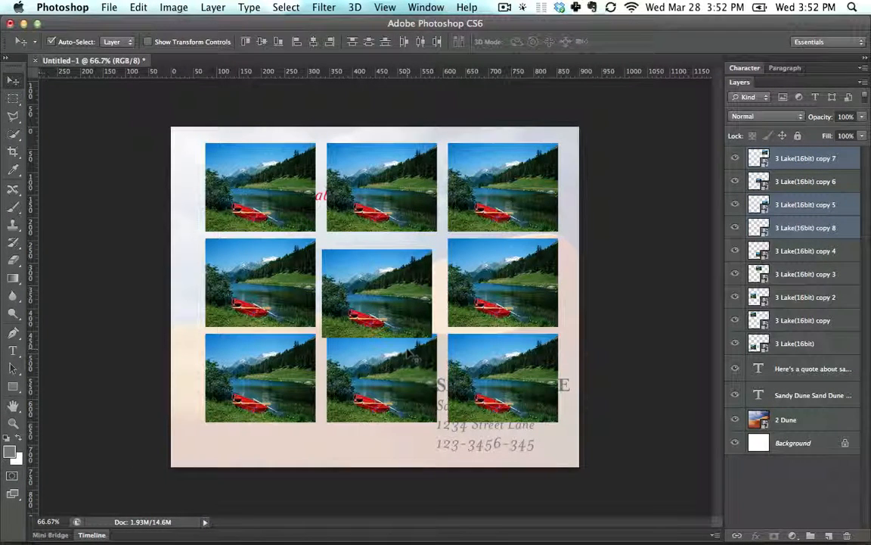
Step: Select the three middle-column photos and distribute them by vertical centers
{"action": "left_click", "coordinate": [371, 324]}
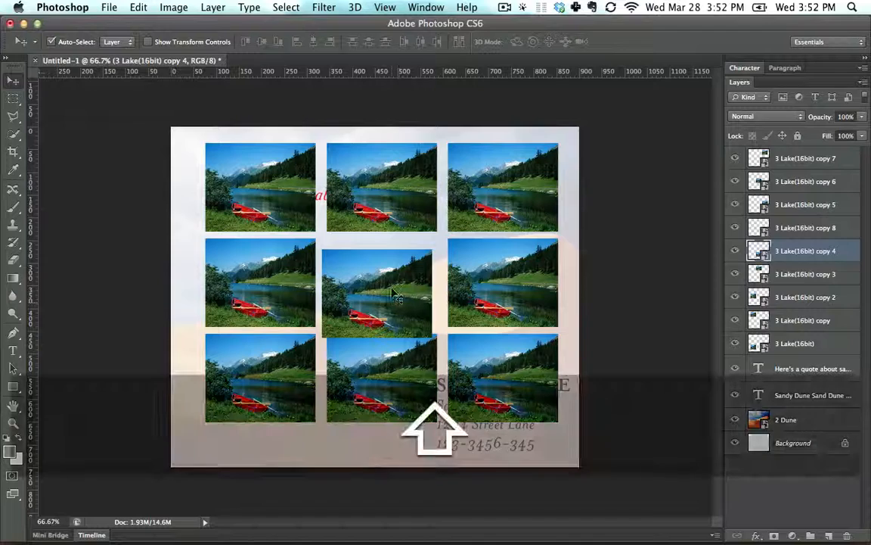
{"action": "left_click", "coordinate": [392, 291], "text": "shift"}
{"action": "left_click", "coordinate": [395, 198], "text": "shift"}
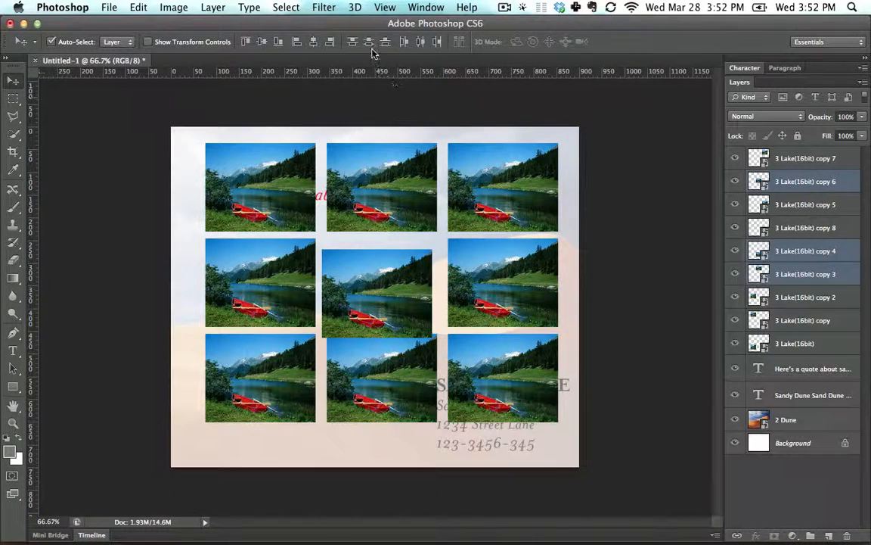
{"action": "left_click", "coordinate": [368, 42]}
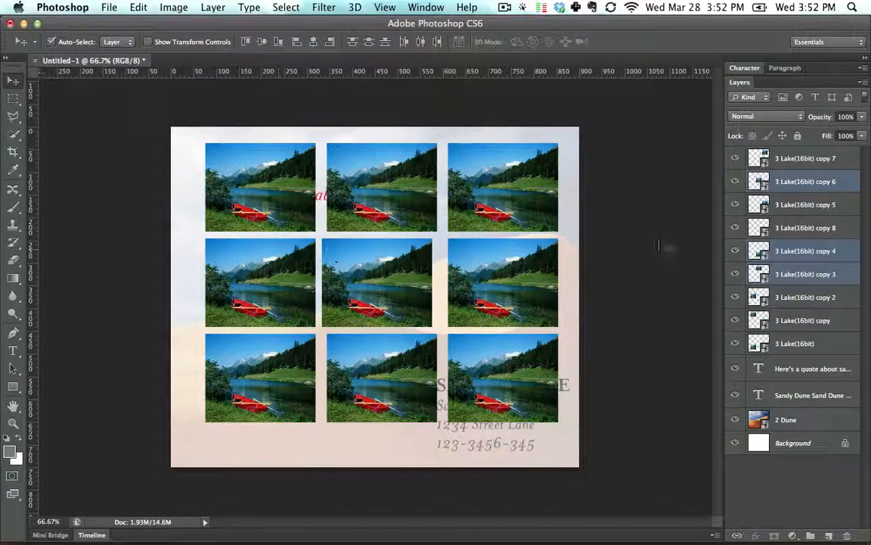
Step: Select the three middle-row photos and distribute them by horizontal centers
{"action": "left_click", "coordinate": [542, 276]}
{"action": "left_click", "coordinate": [351, 246], "text": "shift"}
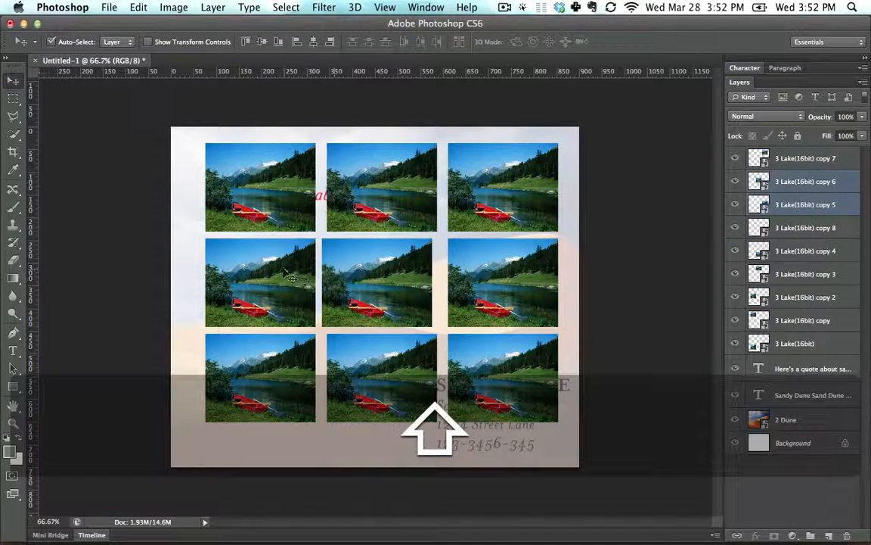
{"action": "left_click", "coordinate": [263, 248], "text": "shift"}
{"action": "left_click", "coordinate": [422, 42]}
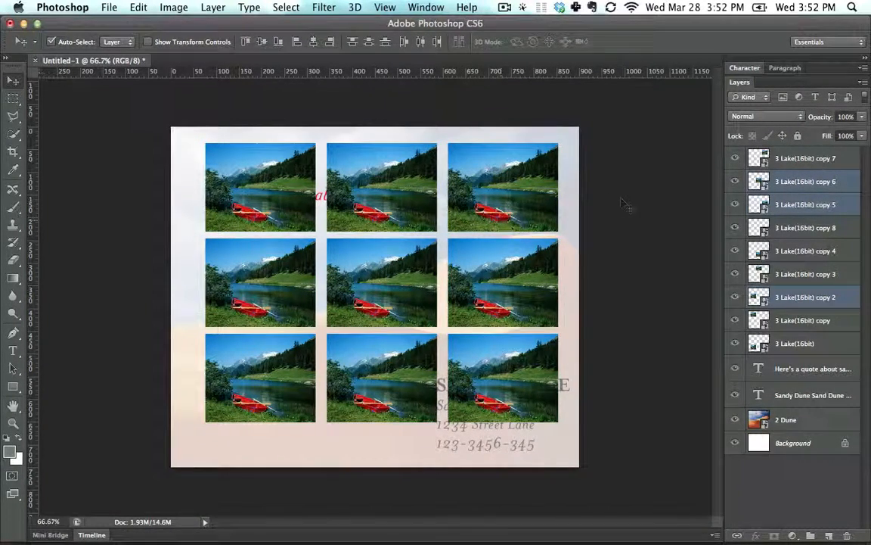
Step: Select the three right-column photos and move them together horizontally until they touch the middle column
{"action": "left_click", "coordinate": [522, 197]}
{"action": "left_click", "coordinate": [509, 307], "text": "shift"}
{"action": "left_click", "coordinate": [516, 395], "text": "shift"}
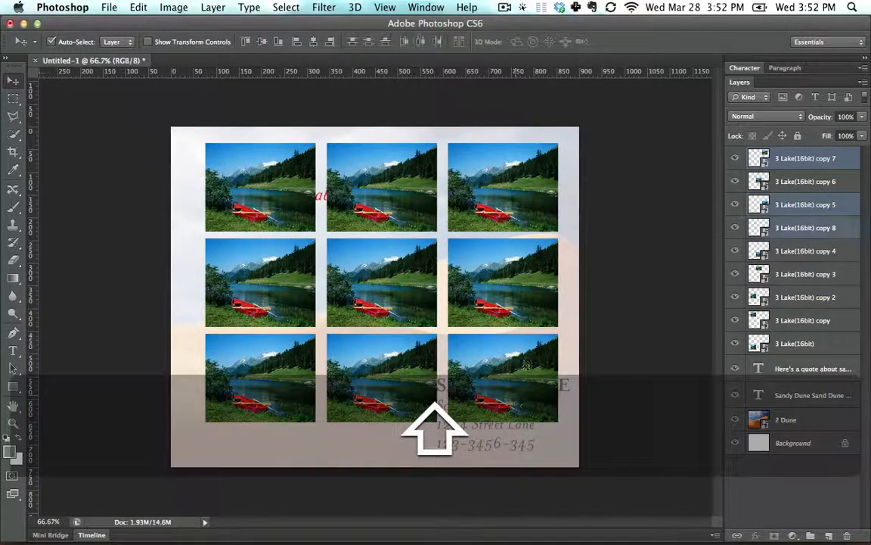
{"action": "left_click_drag", "start_coordinate": [525, 294], "coordinate": [514, 295]}
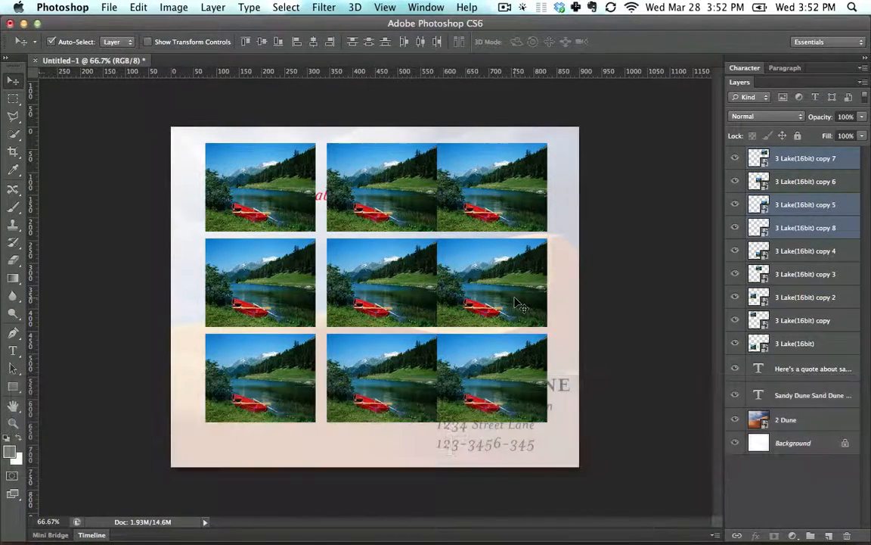
Step: Select the top-right photo and try to undo the move of the right-column photos
{"action": "left_click", "coordinate": [521, 197]}
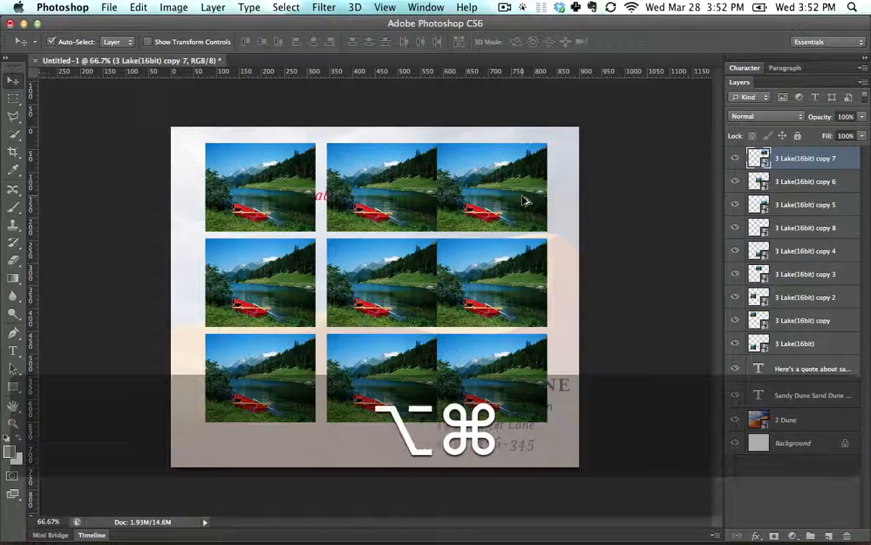
{"action": "key", "text": "super+z"}
{"action": "key", "text": "super+z"}
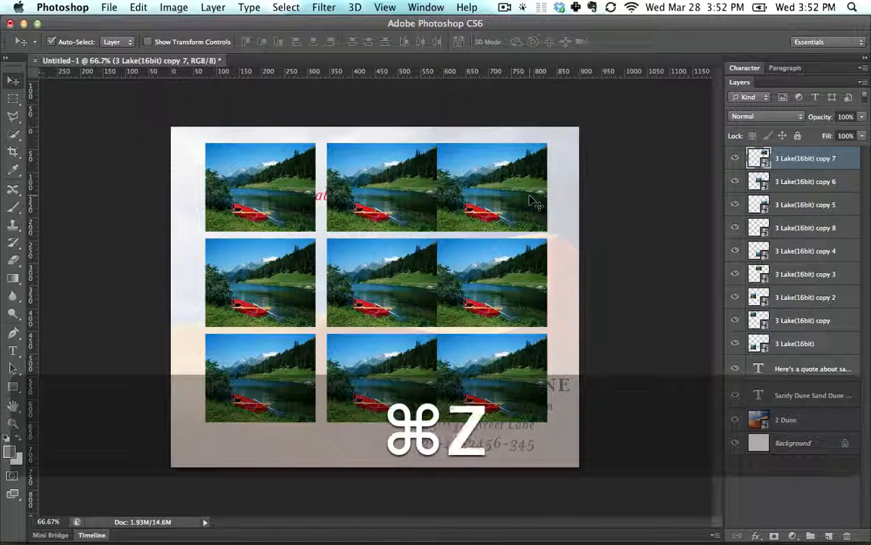
{"action": "key", "text": "super+z"}
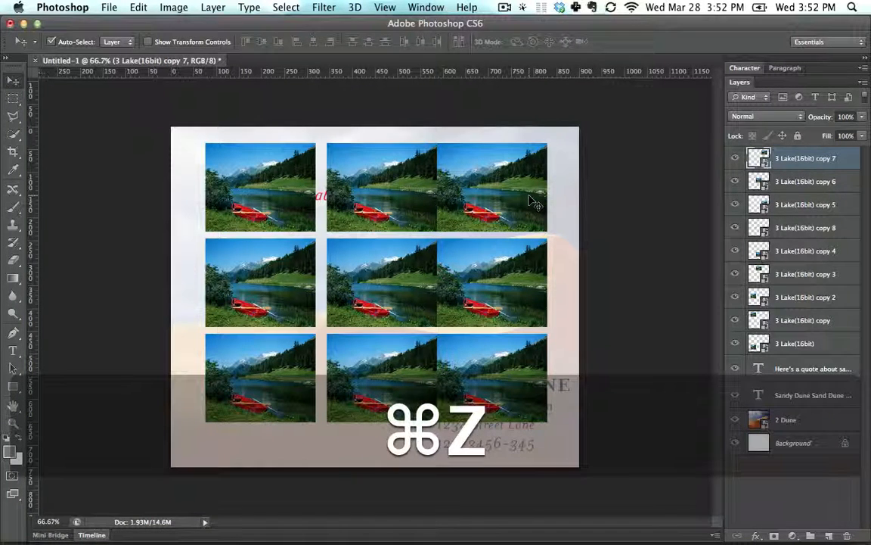
{"action": "key", "text": "super+z"}
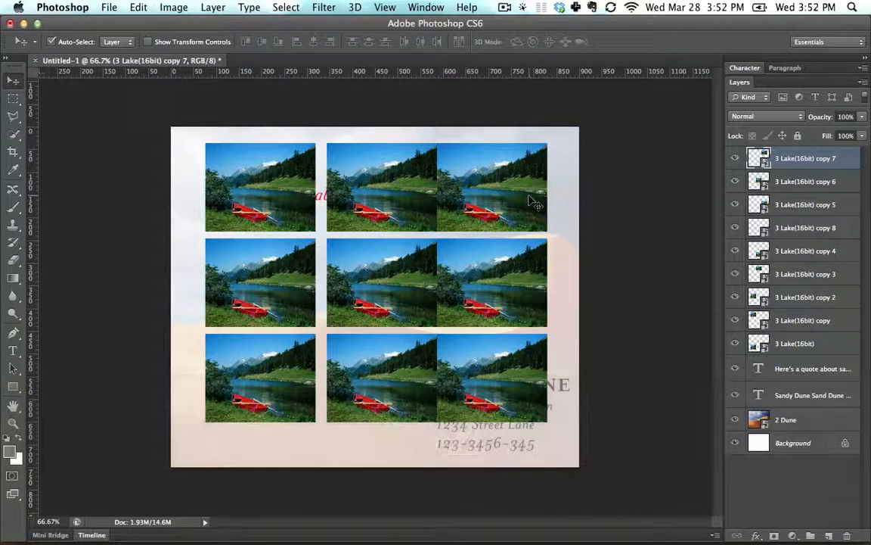
{"action": "key", "text": "super+z"}
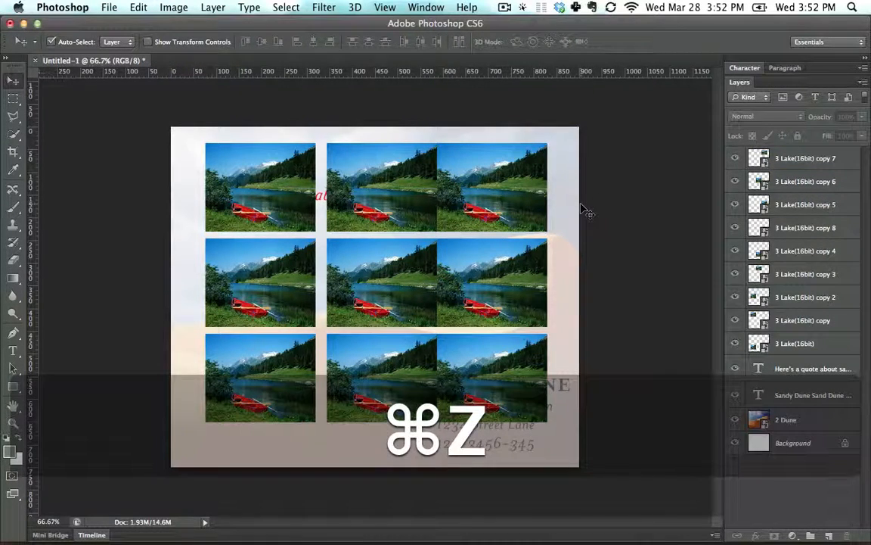